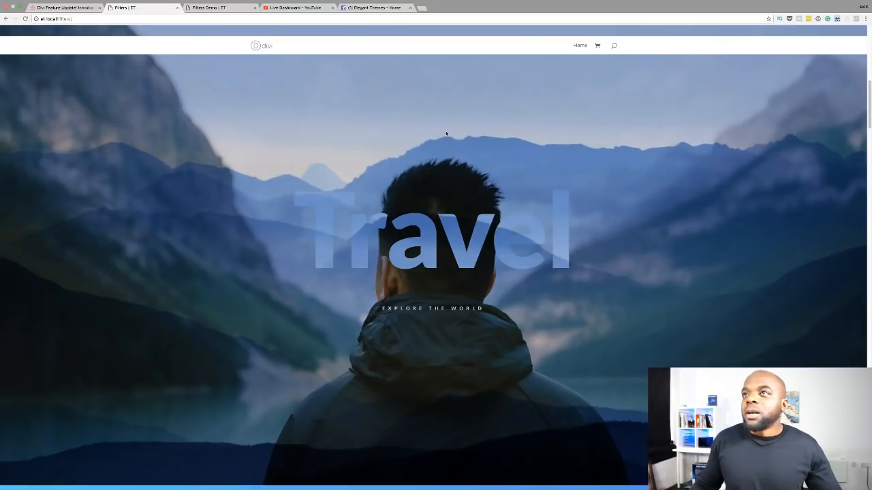
- On the Filters Demo page, set the blue mountain image 074.jpg as the background image of the empty section below New Features
{"action": "left_click", "coordinate": [229, 8]}
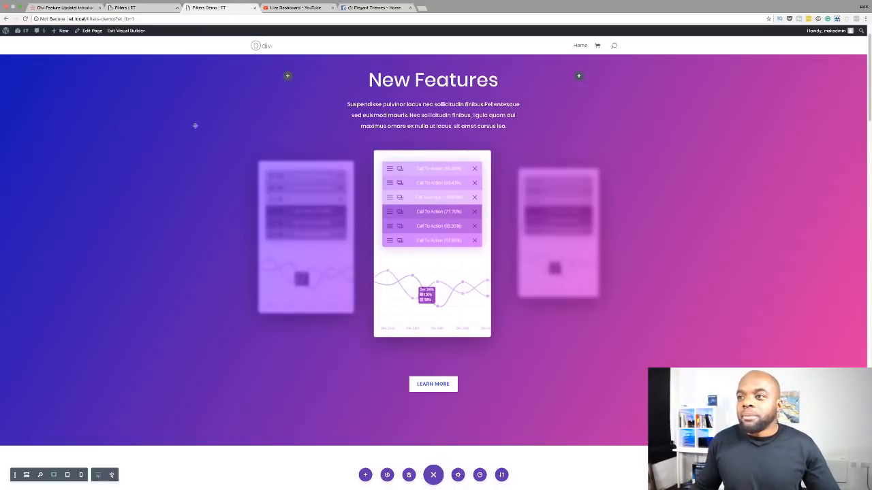
{"action": "scroll", "coordinate": [184, 197], "scroll_direction": "down", "scroll_amount": 10}
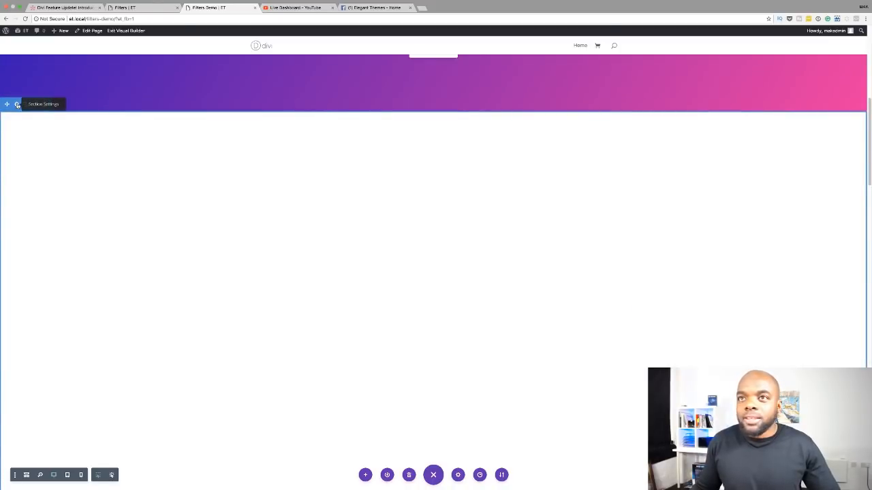
{"action": "left_click", "coordinate": [17, 105]}
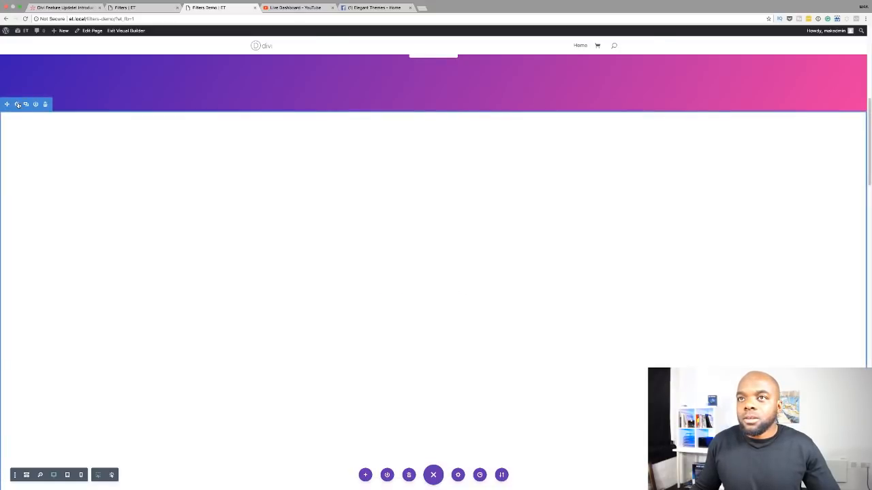
{"action": "left_click", "coordinate": [17, 104]}
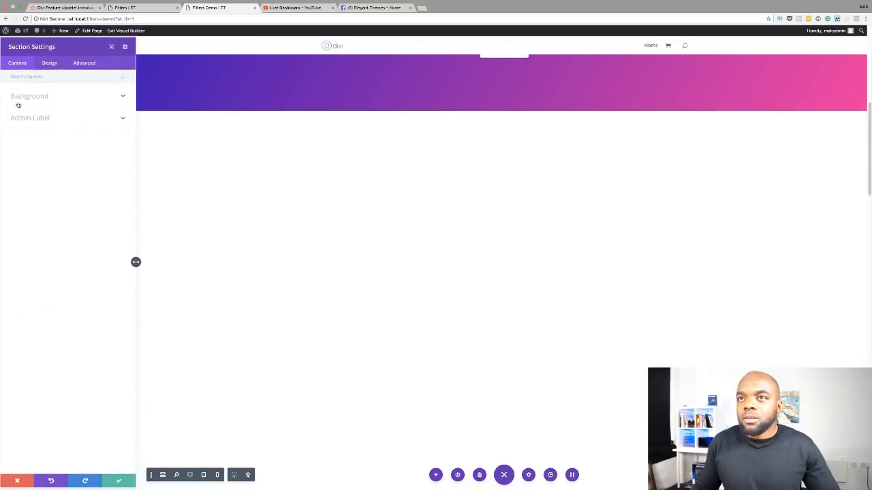
{"action": "left_click", "coordinate": [31, 99]}
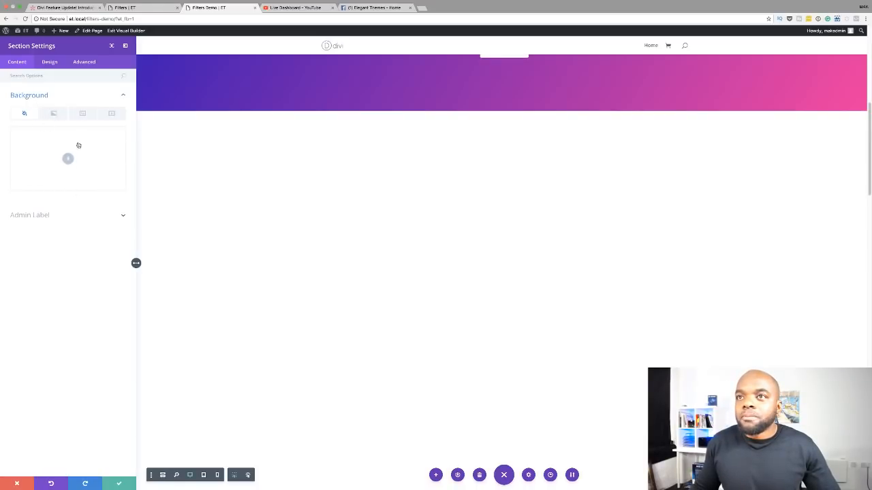
{"action": "left_click", "coordinate": [82, 114]}
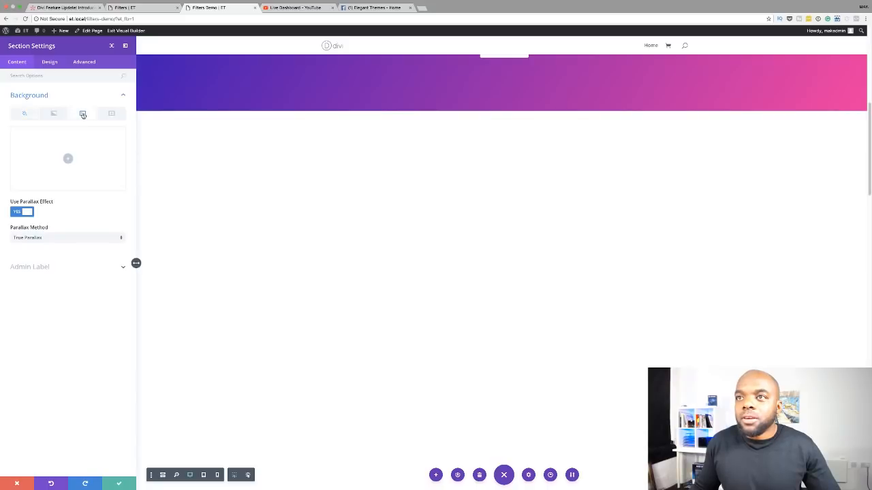
{"action": "left_click", "coordinate": [68, 159]}
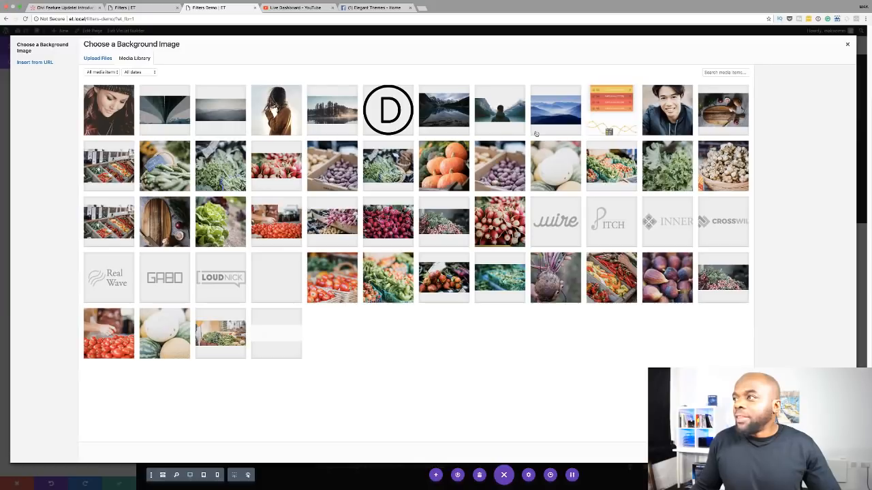
{"action": "left_click", "coordinate": [568, 112]}
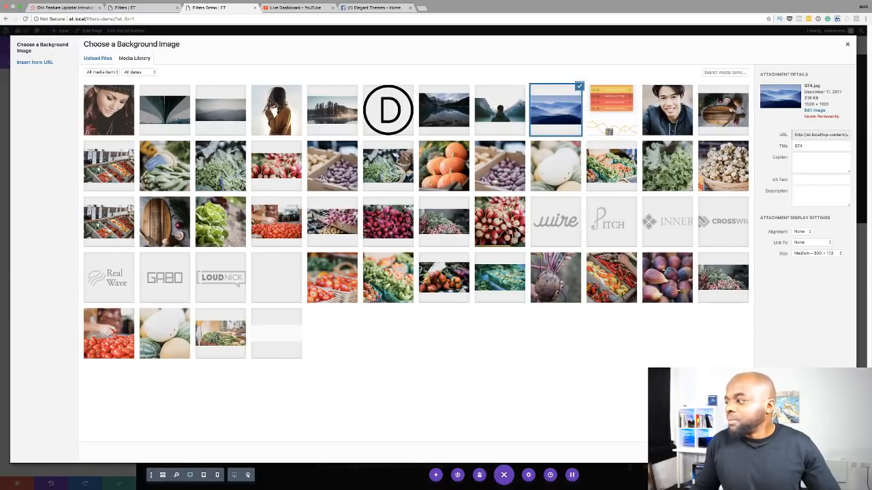
{"action": "left_click", "coordinate": [828, 453]}
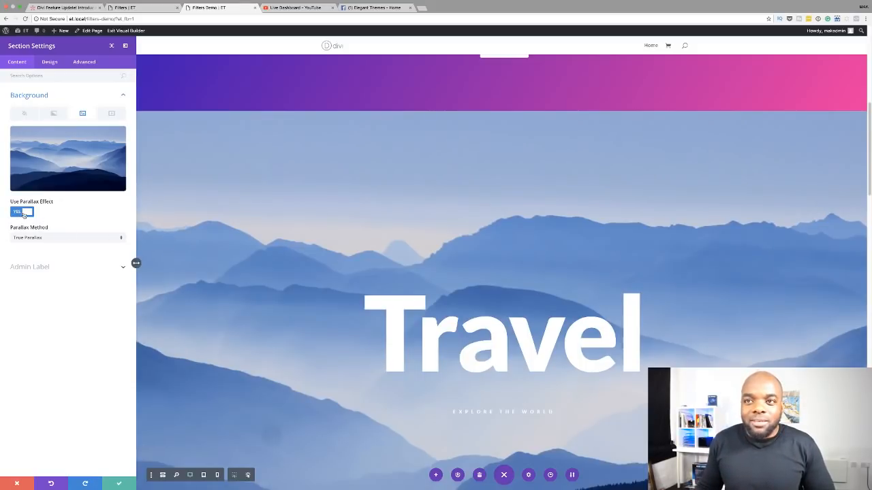
- Keep True Parallax as the section background's parallax method and save the section settings
{"action": "left_click", "coordinate": [59, 239]}
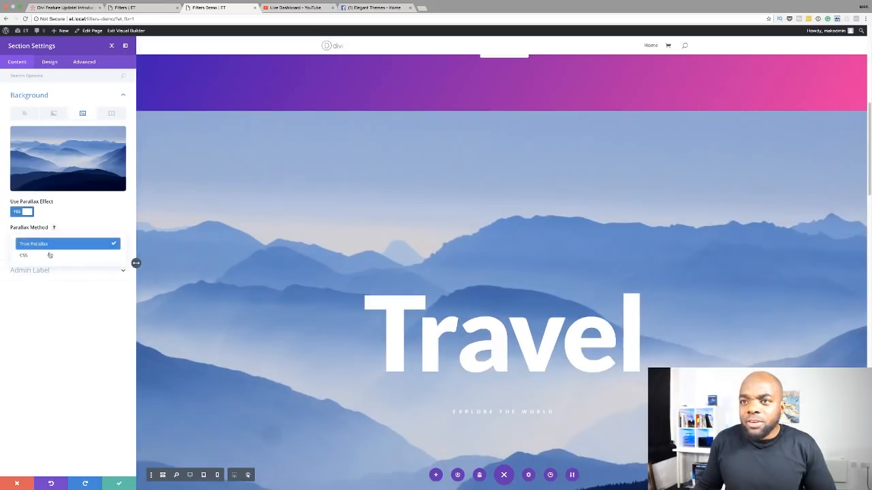
{"action": "left_click", "coordinate": [47, 243]}
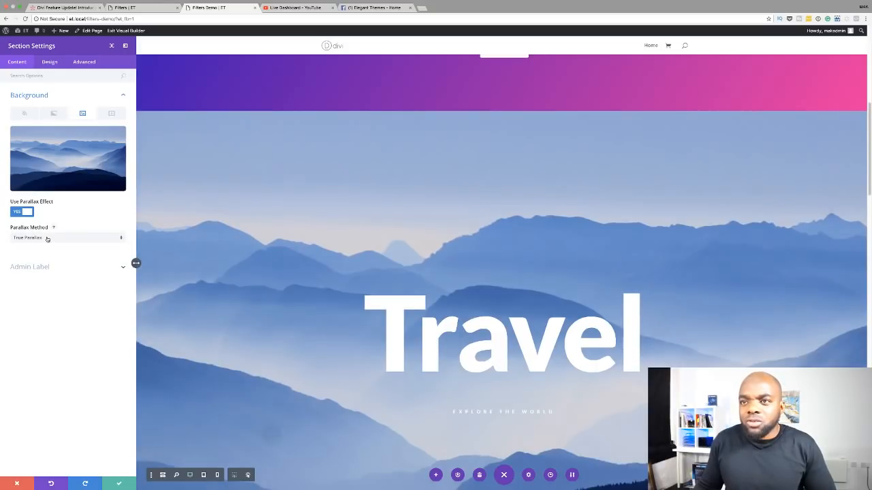
{"action": "left_click", "coordinate": [119, 483]}
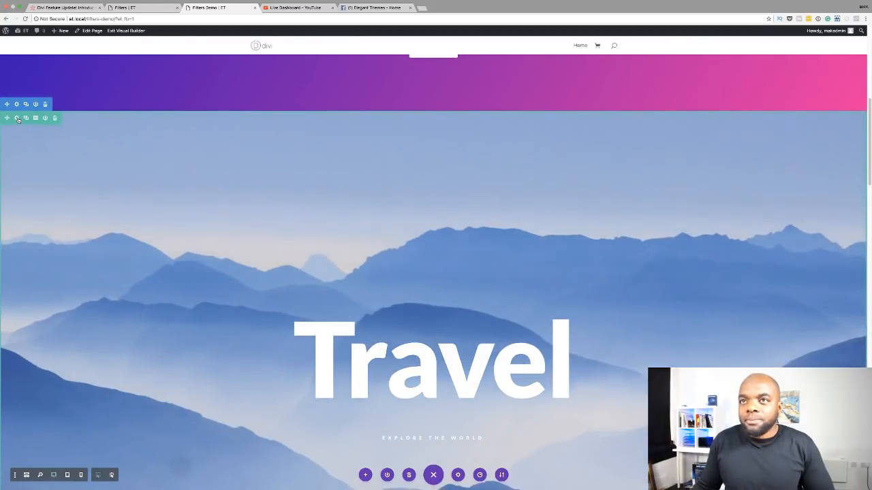
- Set slider_img.jpg, the man facing the lake, as the background image of the Travel section's row
{"action": "left_click", "coordinate": [17, 118]}
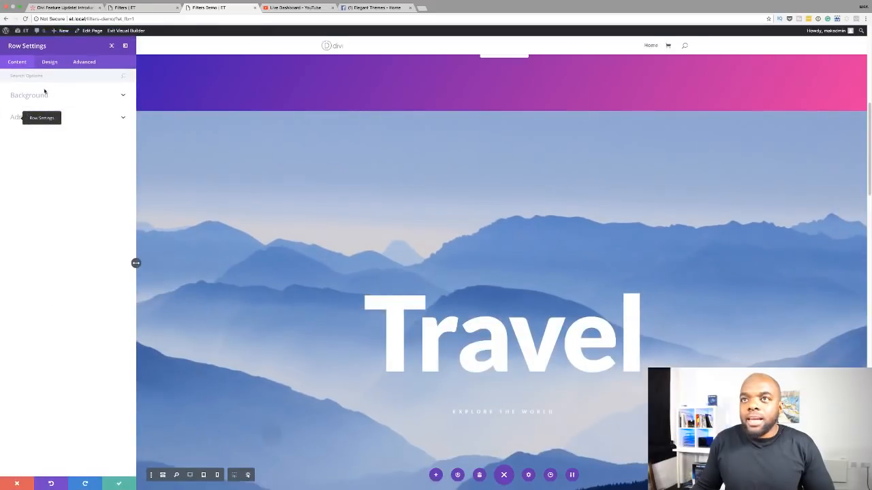
{"action": "left_click", "coordinate": [45, 97]}
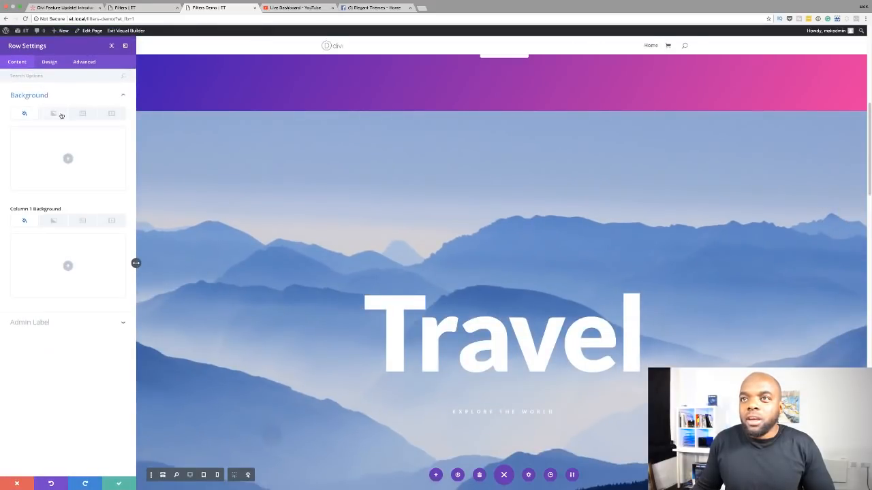
{"action": "left_click", "coordinate": [83, 113]}
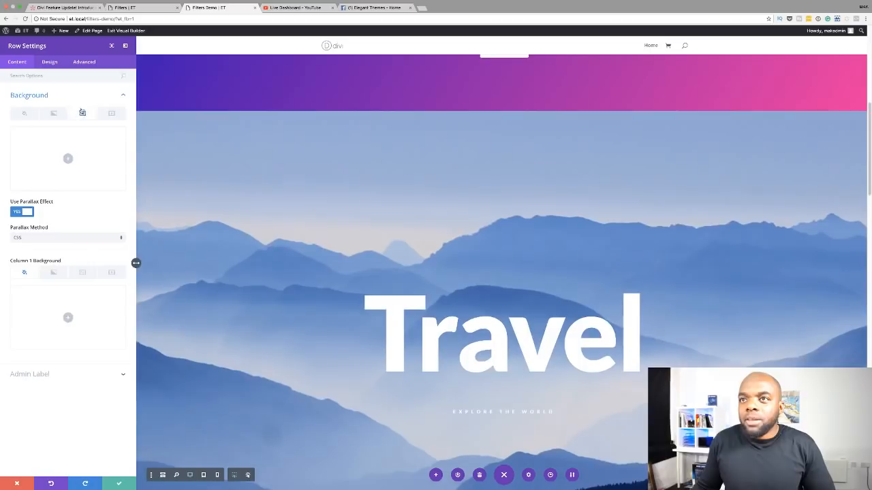
{"action": "left_click", "coordinate": [67, 160]}
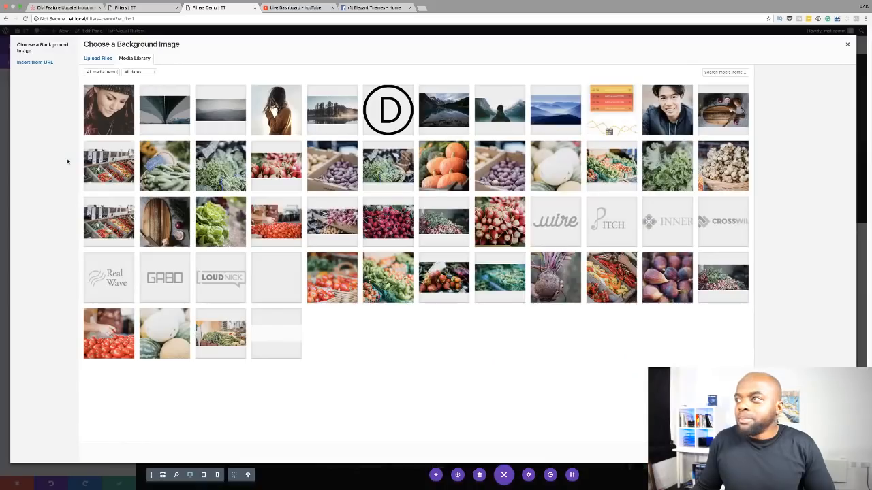
{"action": "left_click", "coordinate": [502, 114]}
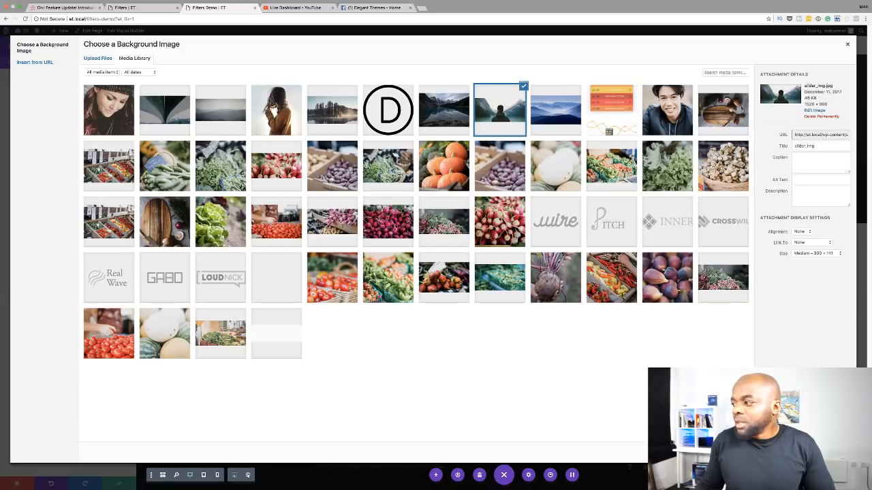
{"action": "left_click", "coordinate": [830, 453]}
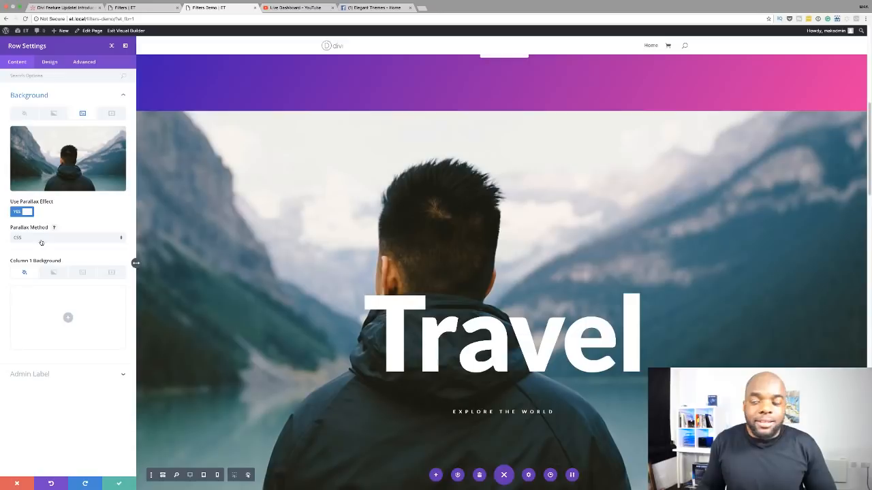
- Preview the row background's CSS parallax effect on the page and save the row settings
{"action": "scroll", "coordinate": [306, 316], "scroll_direction": "down", "scroll_amount": 3}
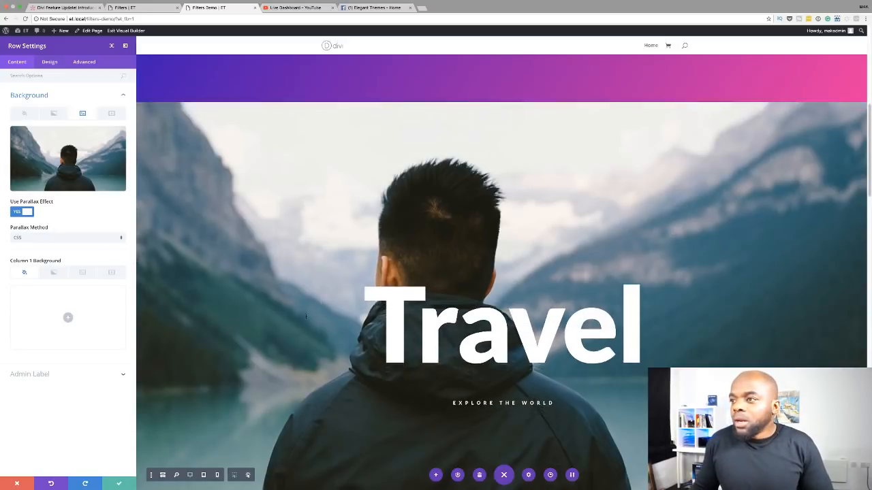
{"action": "scroll", "coordinate": [305, 315], "scroll_direction": "up", "scroll_amount": 2}
{"action": "scroll", "coordinate": [306, 315], "scroll_direction": "up", "scroll_amount": 1}
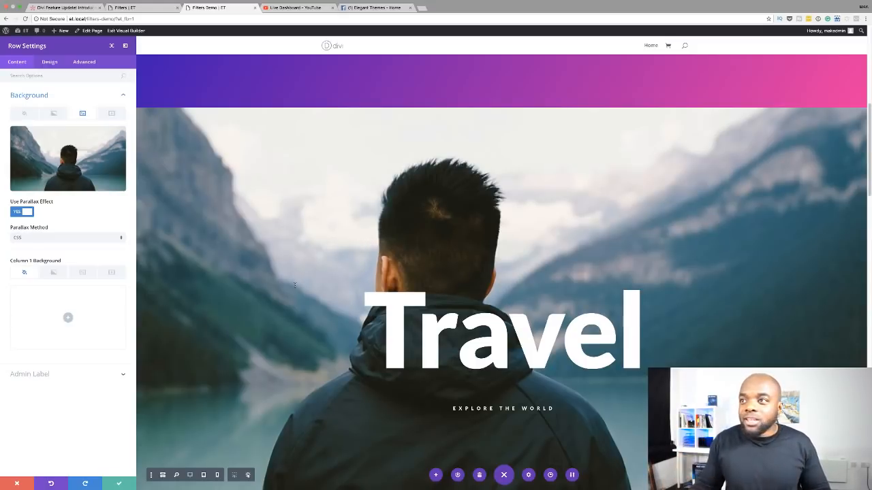
{"action": "scroll", "coordinate": [316, 325], "scroll_direction": "down", "scroll_amount": 2}
{"action": "scroll", "coordinate": [316, 325], "scroll_direction": "up", "scroll_amount": 3}
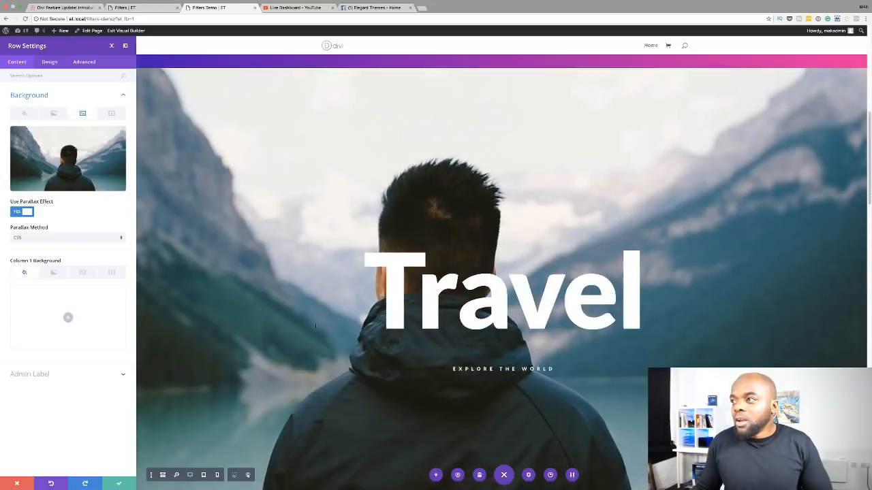
{"action": "scroll", "coordinate": [276, 261], "scroll_direction": "down", "scroll_amount": 1}
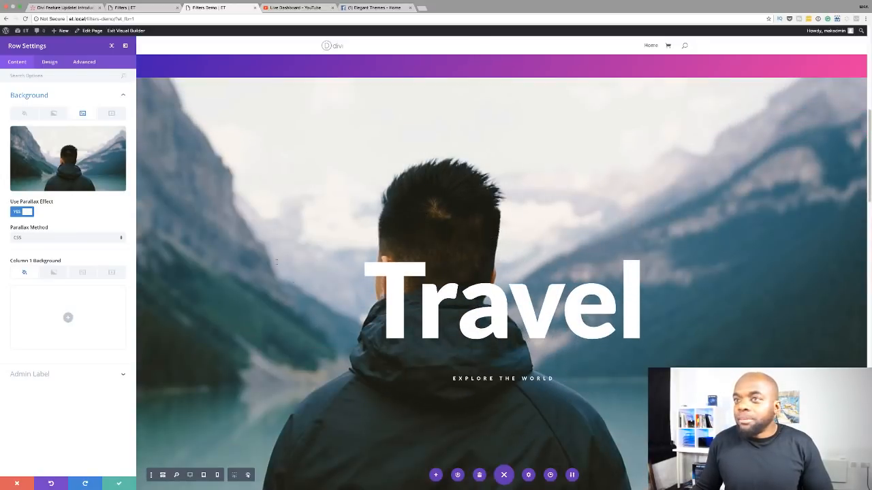
{"action": "left_click", "coordinate": [119, 483]}
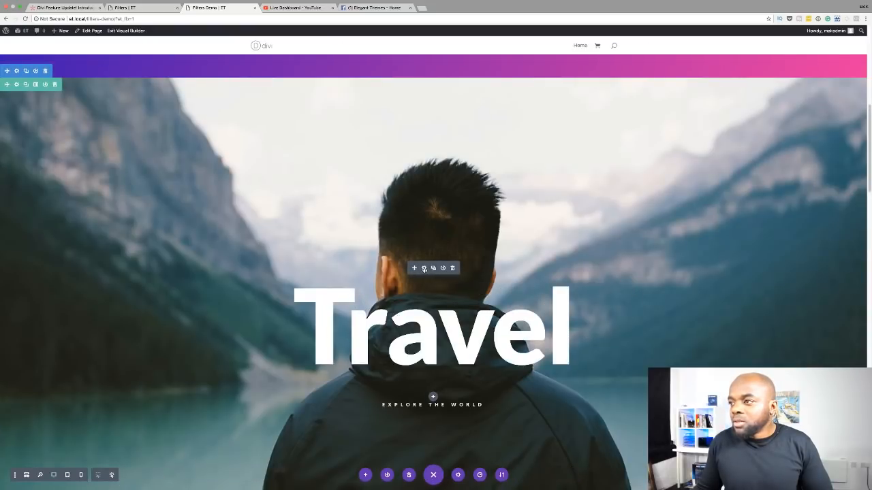
- Inspect the Travel heading in the text module's content and close its settings without saving
{"action": "left_click", "coordinate": [424, 268]}
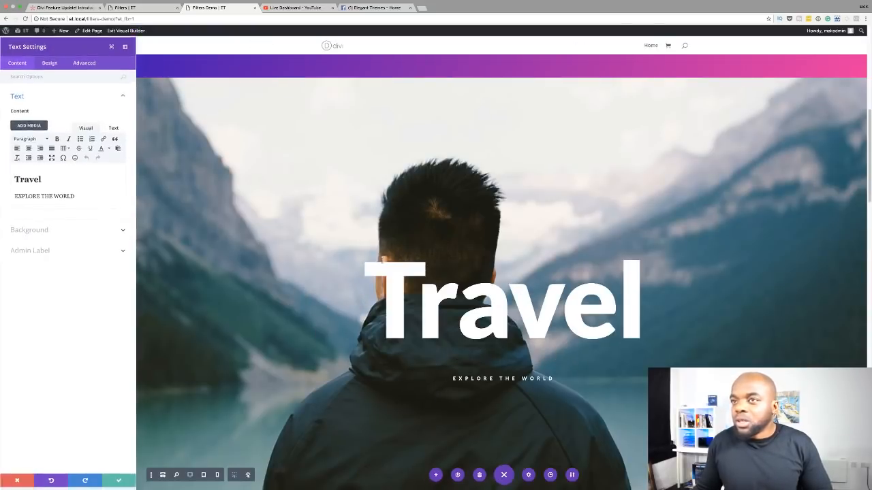
{"action": "left_click_drag", "start_coordinate": [43, 178], "coordinate": [12, 177]}
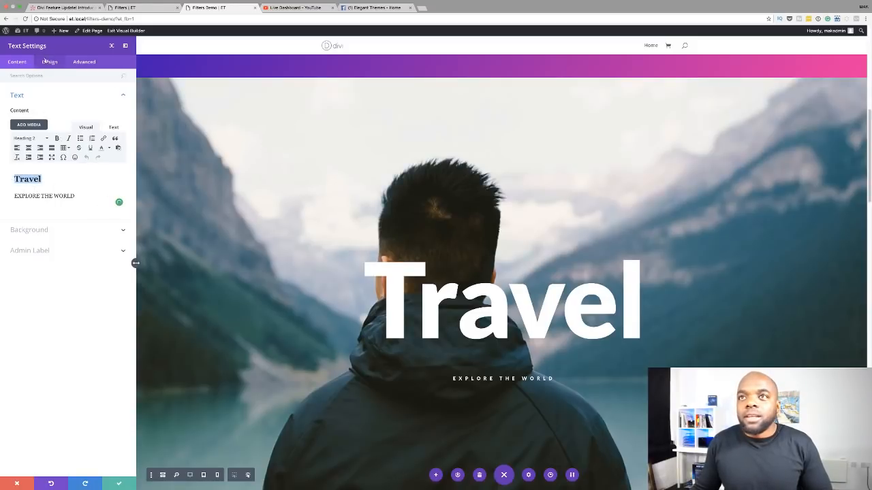
{"action": "left_click", "coordinate": [17, 482]}
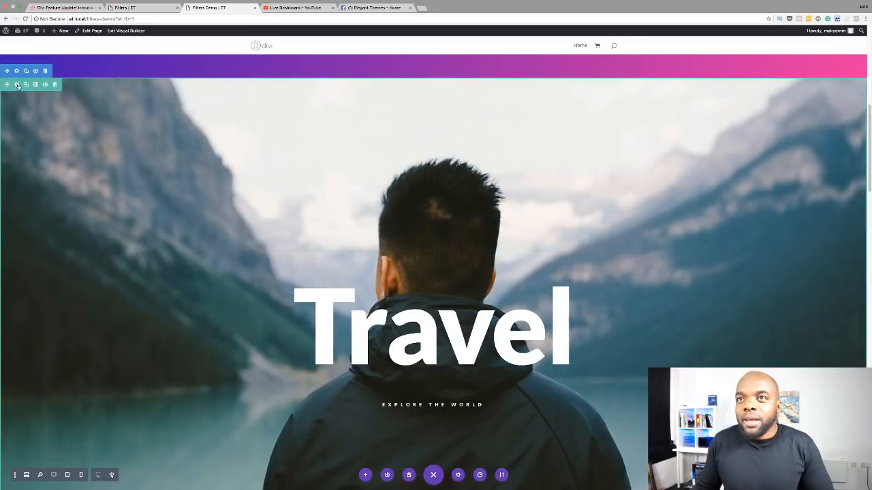
- Set the Travel row's filter blend mode to Multiply, save the row settings and check the blended section on the page
{"action": "left_click", "coordinate": [18, 85]}
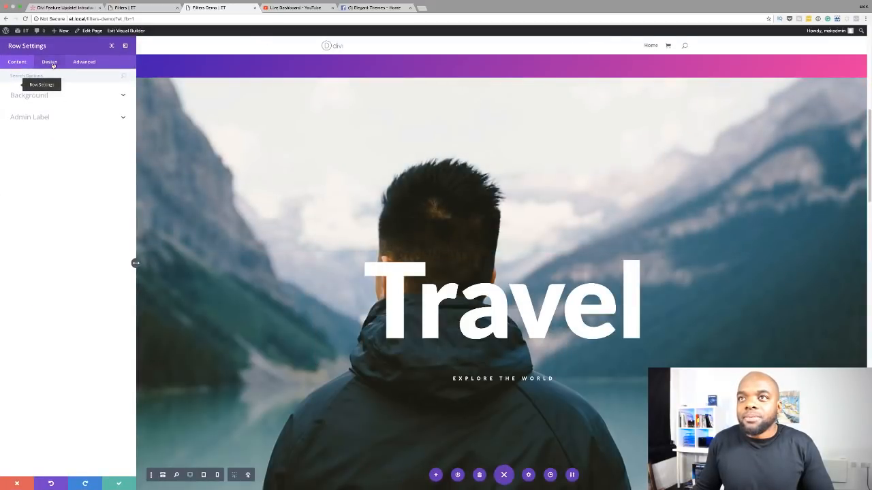
{"action": "left_click", "coordinate": [50, 62]}
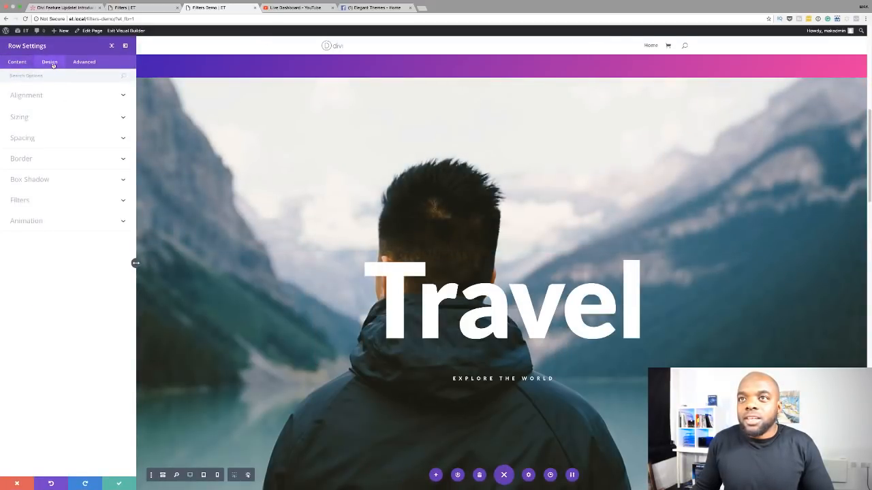
{"action": "left_click", "coordinate": [43, 199]}
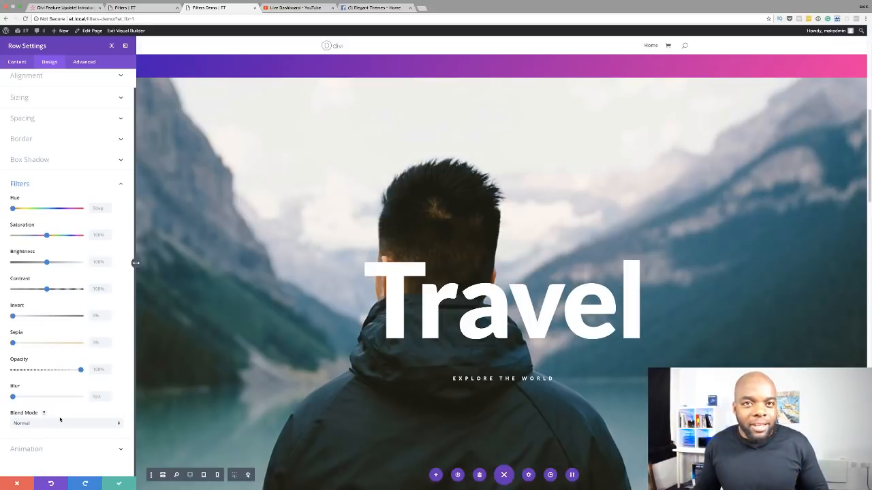
{"action": "left_click", "coordinate": [60, 424]}
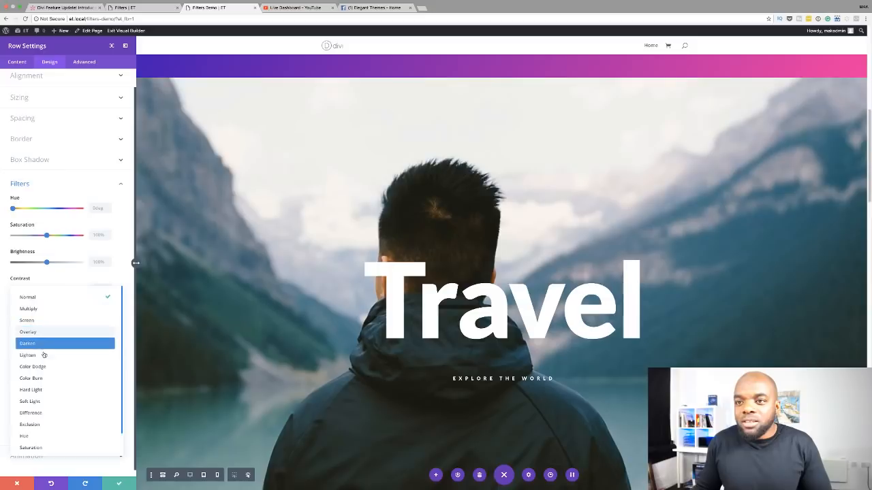
{"action": "left_click", "coordinate": [56, 309]}
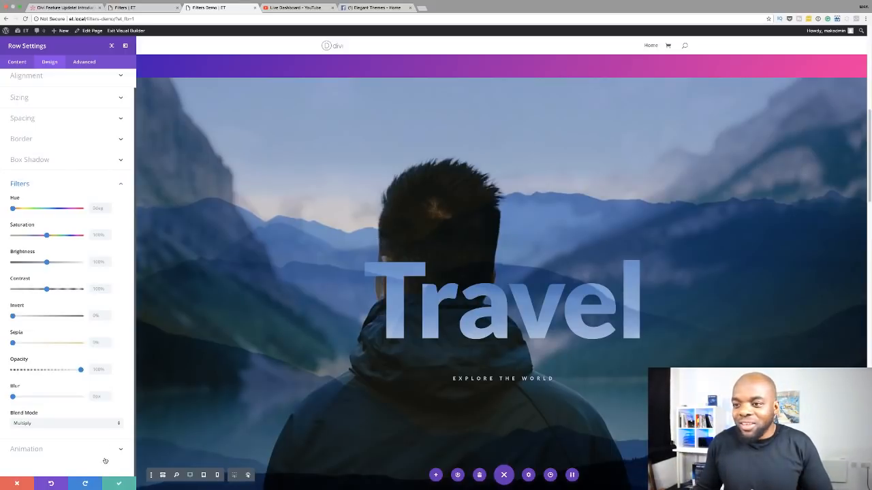
{"action": "left_click", "coordinate": [119, 484]}
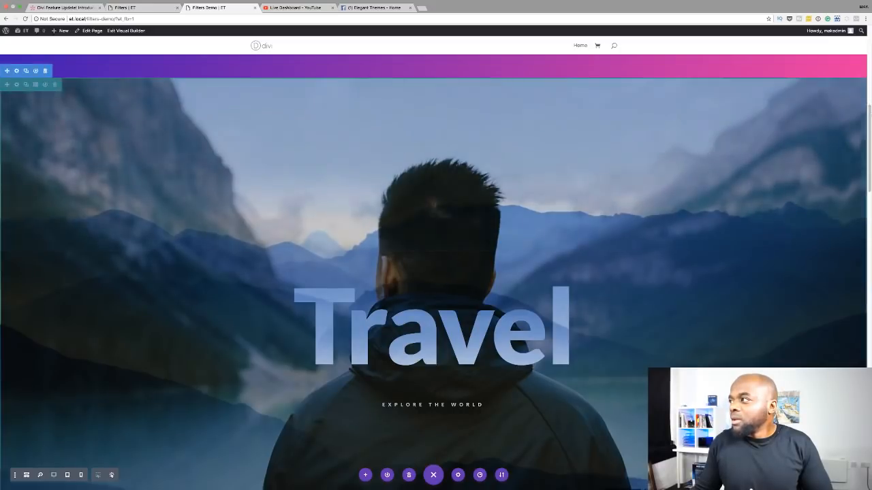
{"action": "mouse_move", "coordinate": [870, 117]}
{"action": "left_mouse_down"}
{"action": "mouse_move", "coordinate": [871, 167]}
{"action": "mouse_move", "coordinate": [869, 108]}
{"action": "left_mouse_up"}
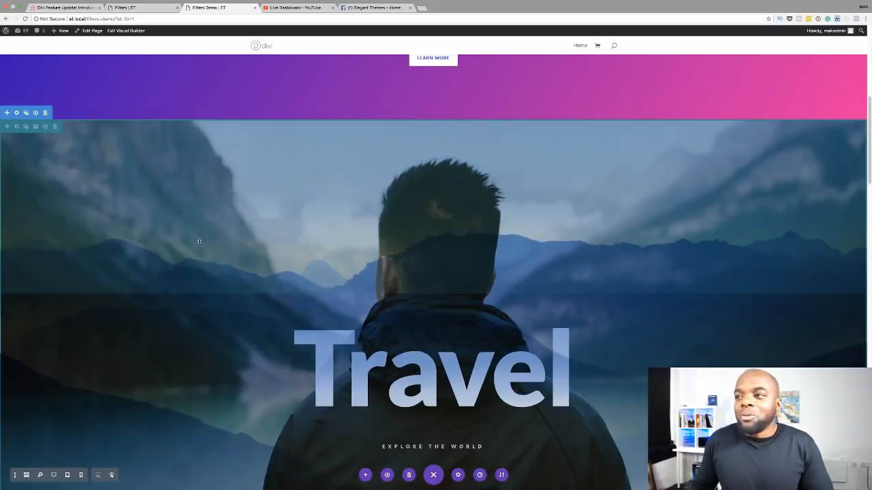
{"action": "scroll", "coordinate": [199, 241], "scroll_direction": "down", "scroll_amount": 3}
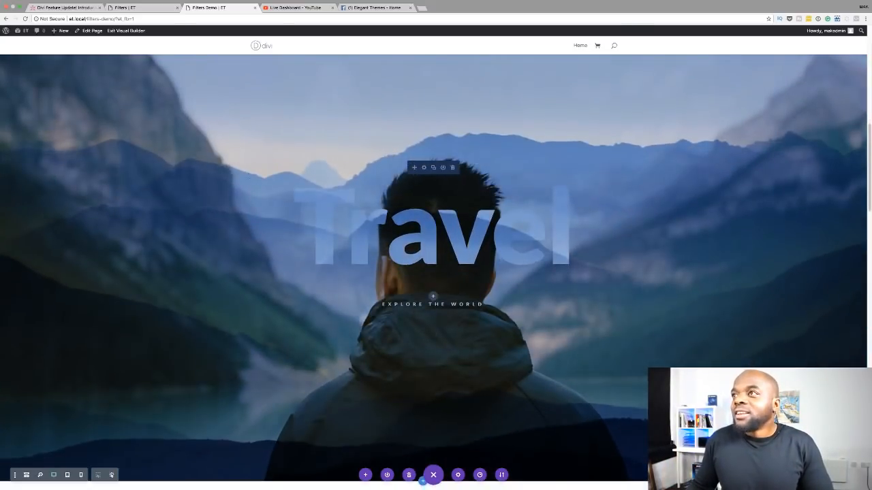
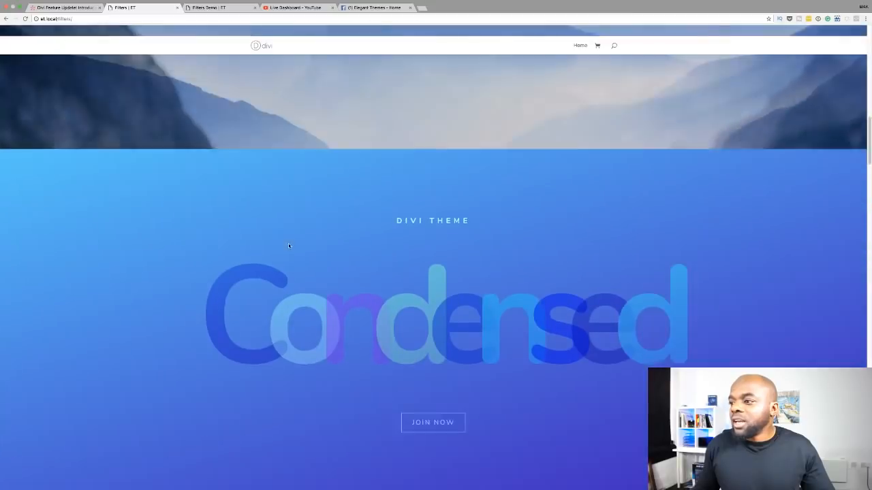
- Add a linear blue-to-purple gradient background at 164deg to the large C section on the Filters Demo page and save it
{"action": "scroll", "coordinate": [288, 244], "scroll_direction": "up", "scroll_amount": 1}
{"action": "scroll", "coordinate": [288, 244], "scroll_direction": "up", "scroll_amount": 2}
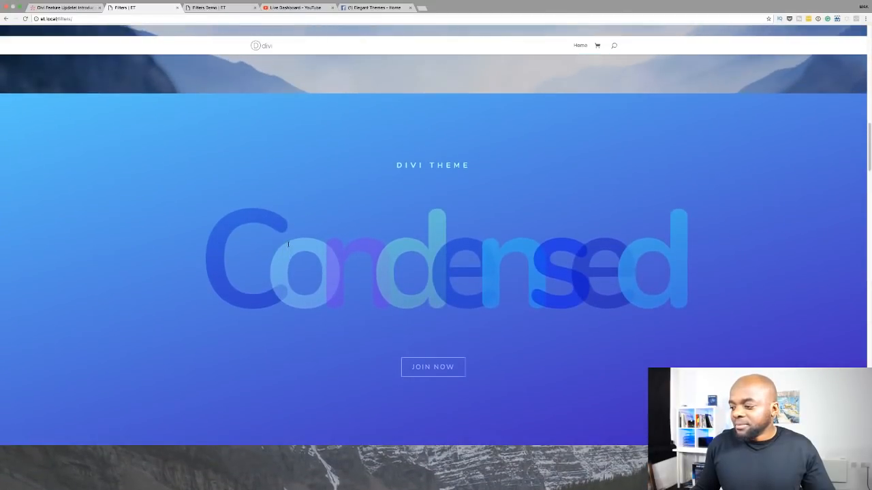
{"action": "scroll", "coordinate": [288, 244], "scroll_direction": "up", "scroll_amount": 1}
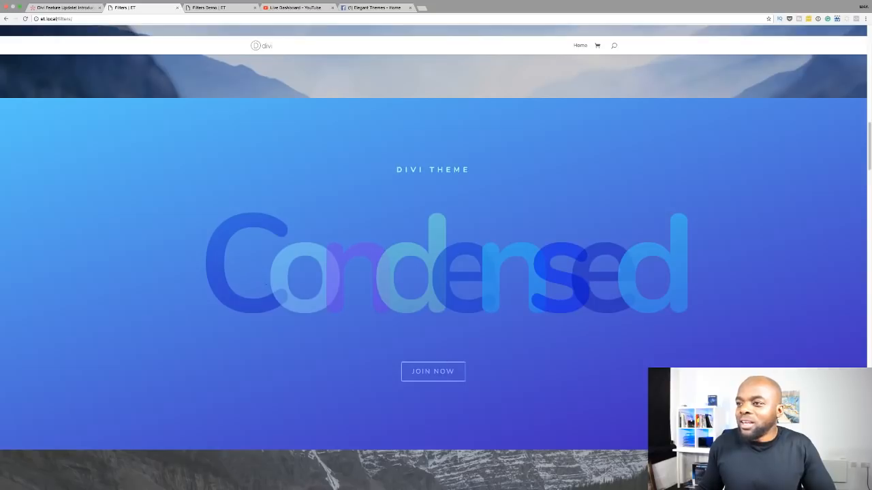
{"action": "left_click", "coordinate": [214, 7]}
{"action": "scroll", "coordinate": [216, 198], "scroll_direction": "down", "scroll_amount": 10}
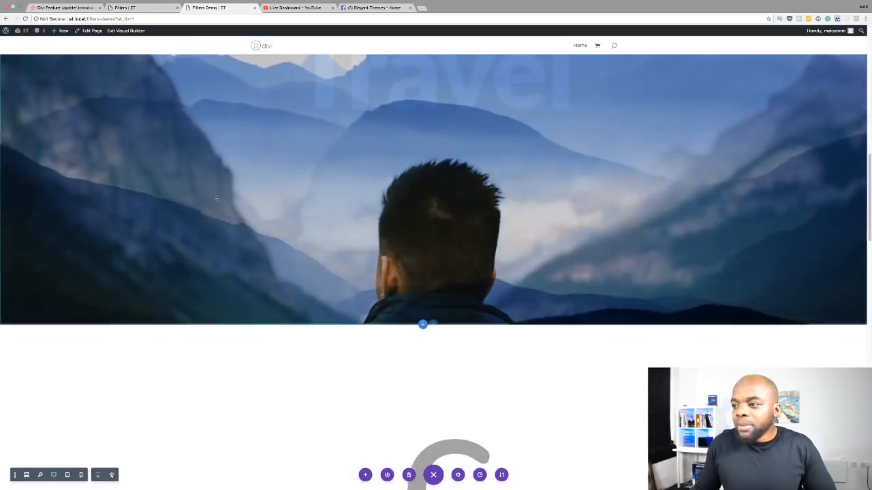
{"action": "scroll", "coordinate": [218, 198], "scroll_direction": "up", "scroll_amount": 3}
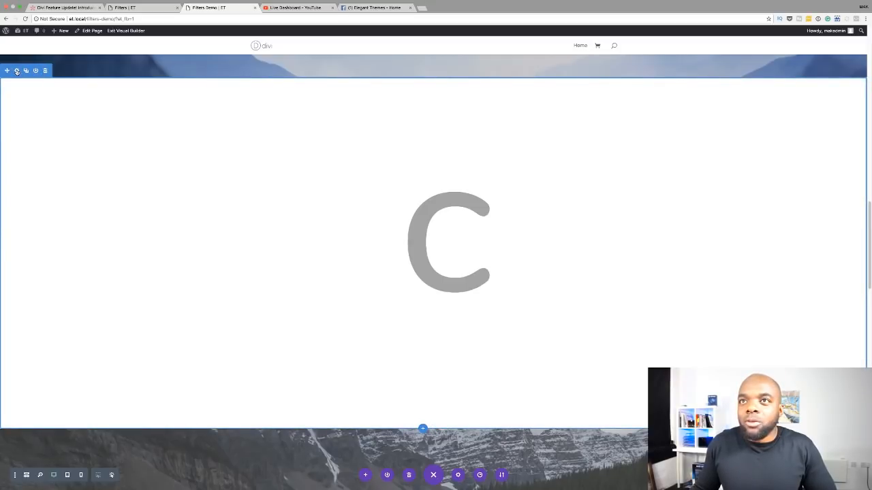
{"action": "left_click", "coordinate": [16, 71]}
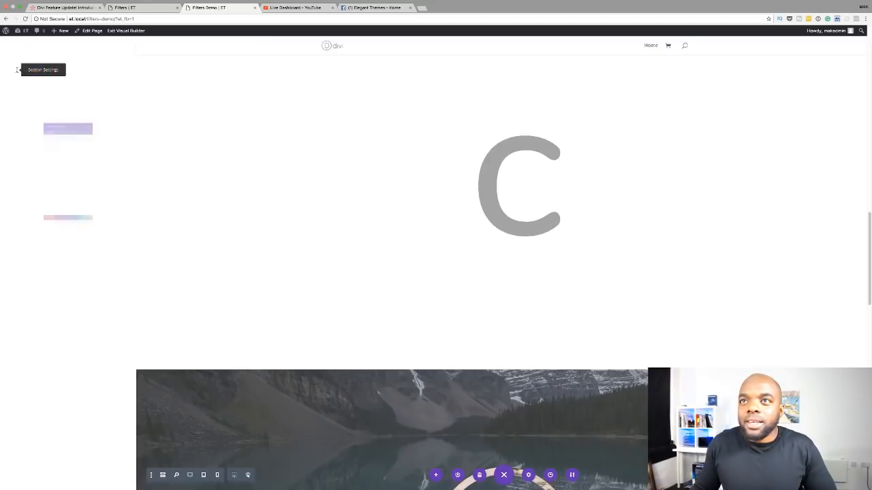
{"action": "left_click", "coordinate": [31, 96]}
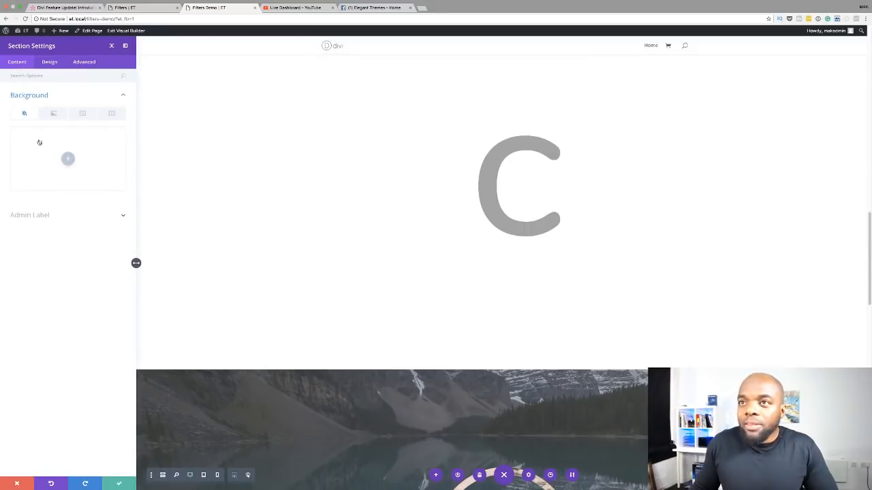
{"action": "left_click", "coordinate": [55, 114]}
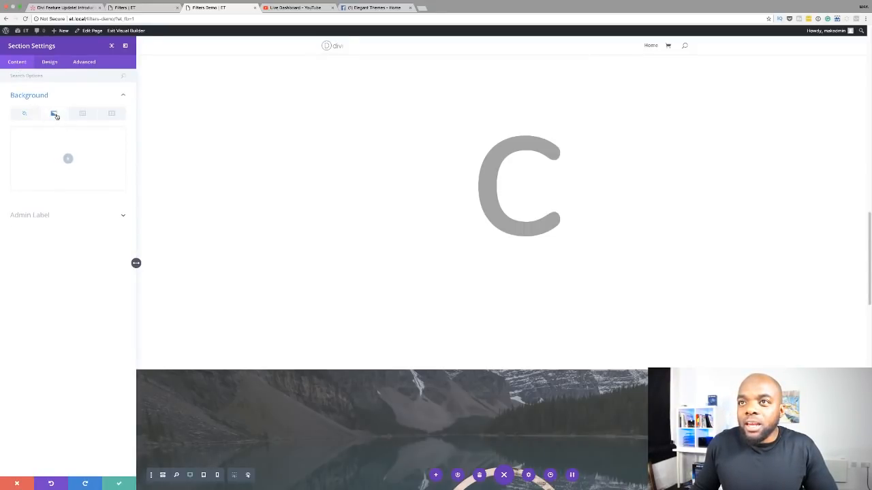
{"action": "left_click", "coordinate": [69, 160]}
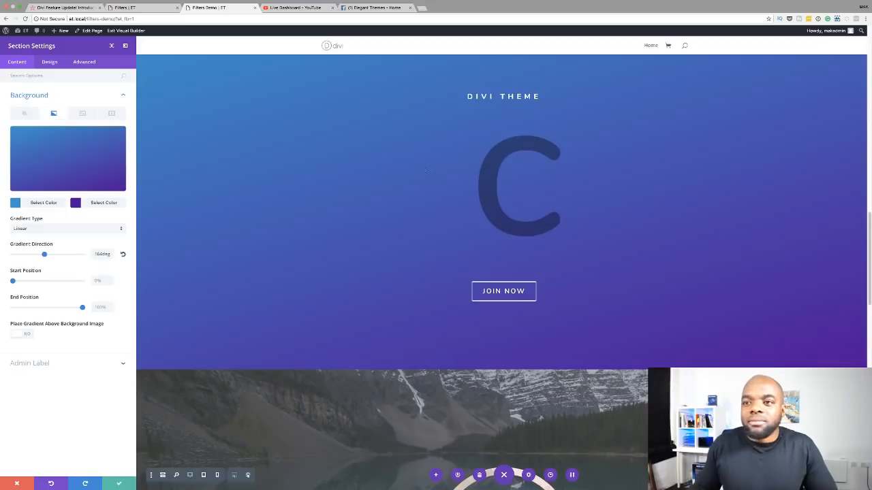
{"action": "left_click", "coordinate": [119, 485]}
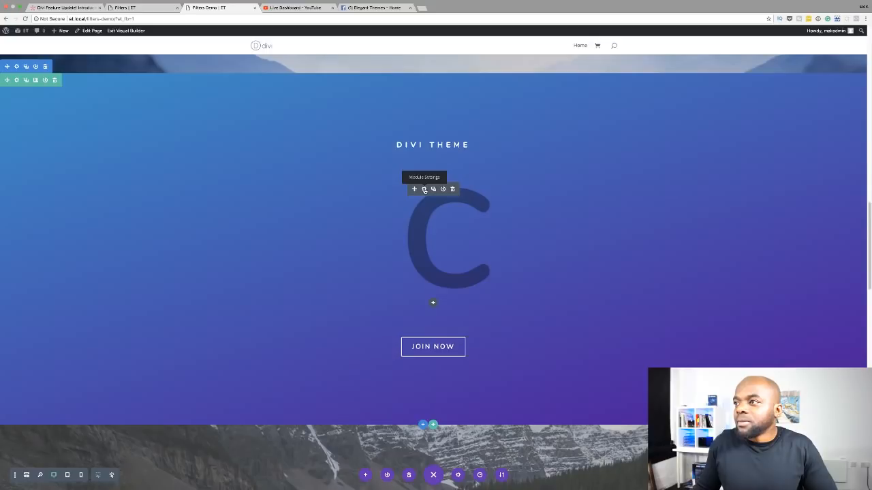
- Change the large C heading in the gradient section's text module to read CONDENSED, with the spelling corrected
{"action": "left_click", "coordinate": [423, 190]}
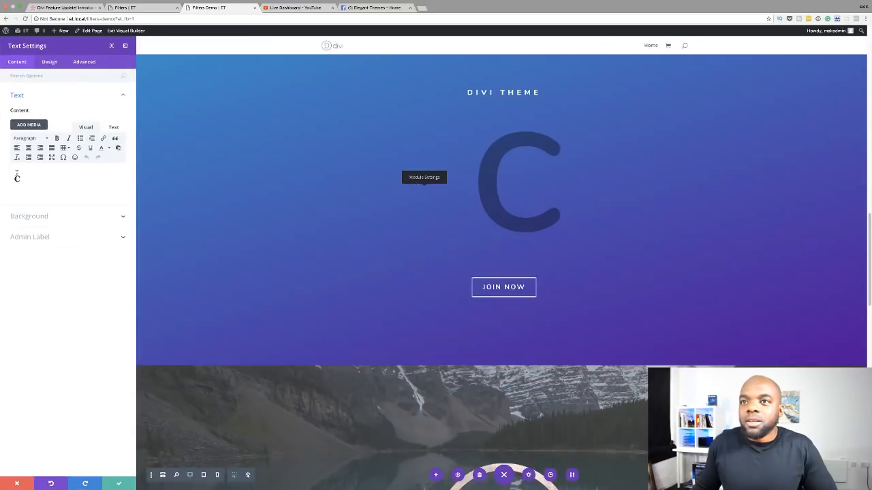
{"action": "left_click", "coordinate": [23, 179]}
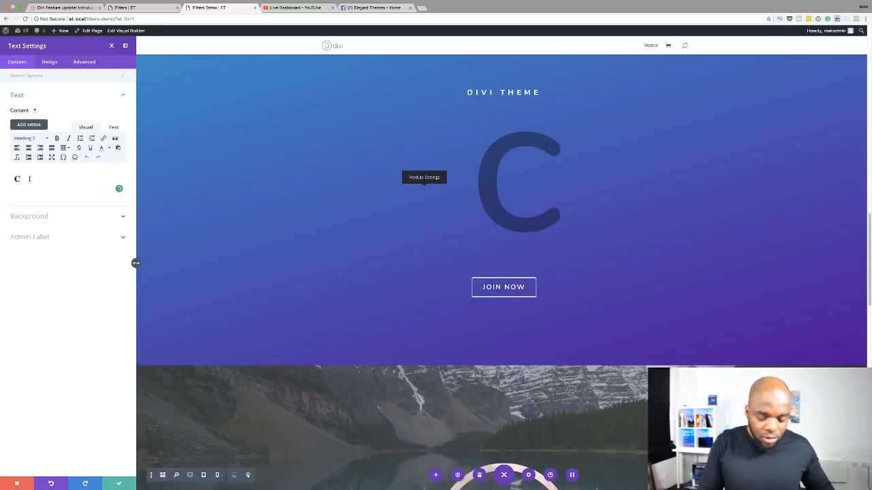
{"action": "type", "text": "O"}
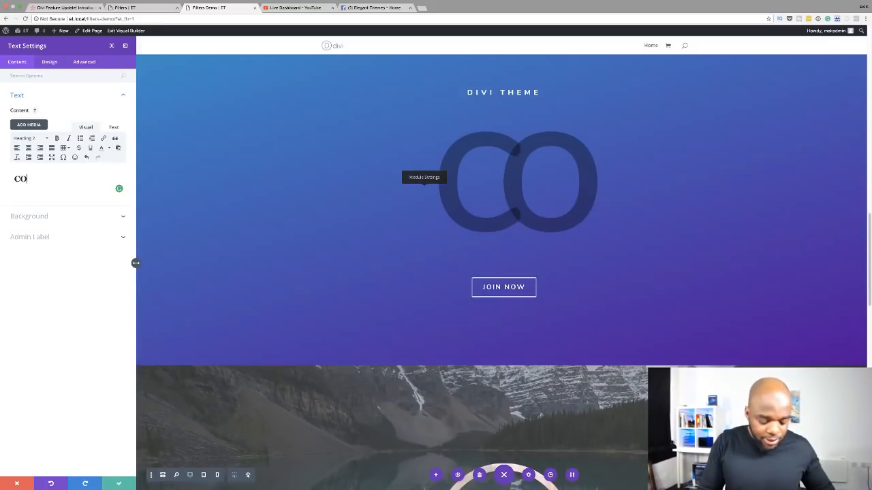
{"action": "type", "text": "NDESED"}
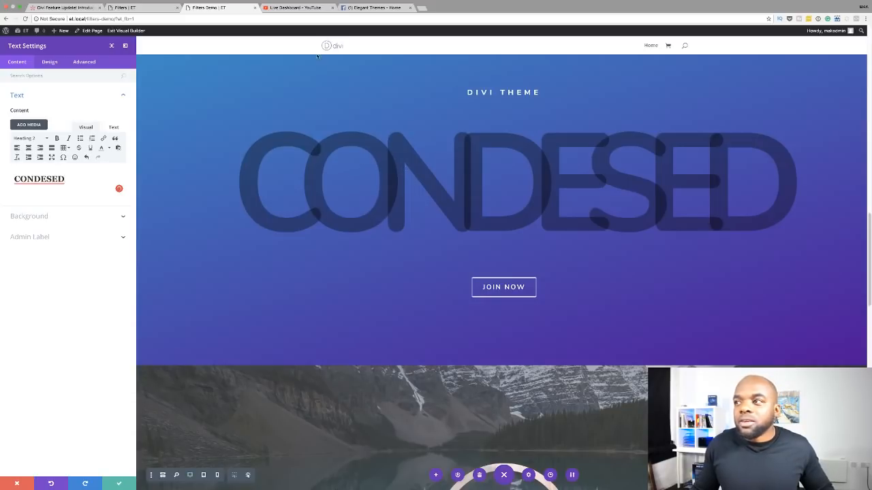
{"action": "right_click", "coordinate": [58, 179]}
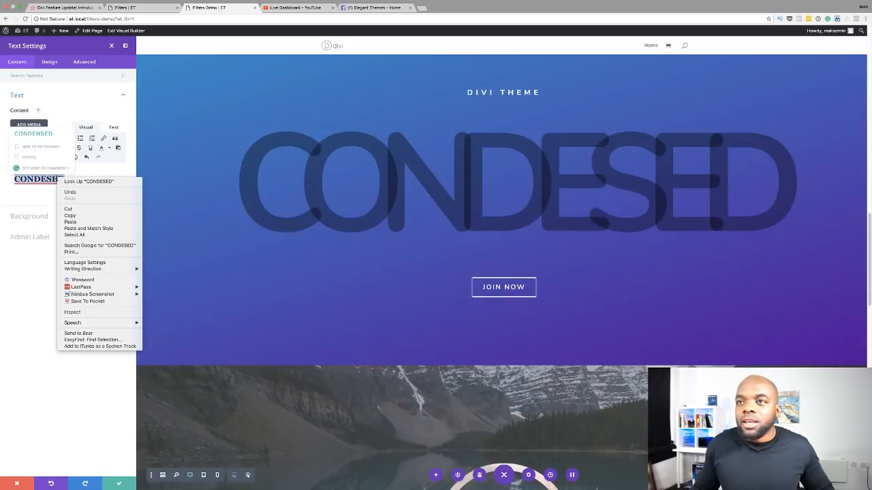
{"action": "key", "text": "Escape"}
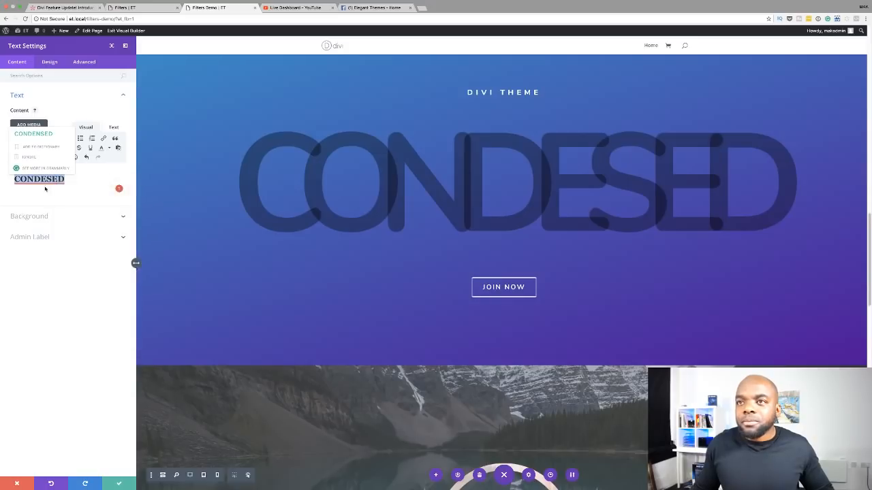
{"action": "right_click", "coordinate": [42, 179]}
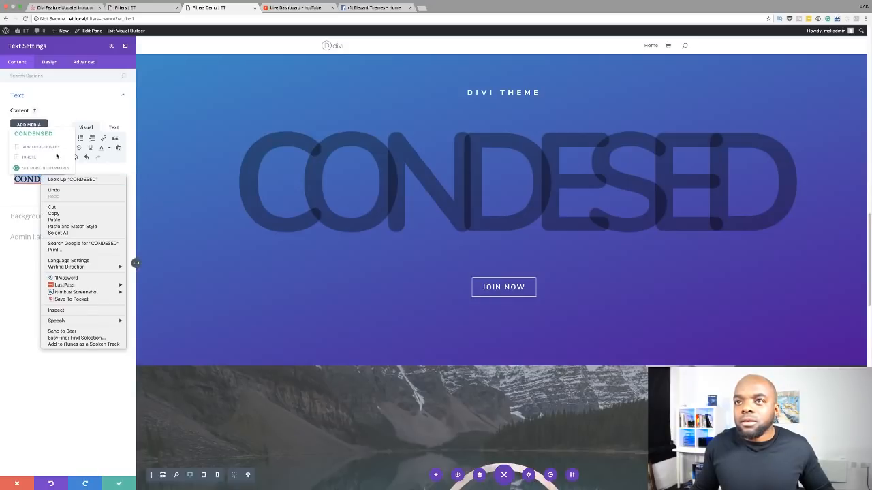
{"action": "left_click", "coordinate": [49, 134]}
{"action": "left_click", "coordinate": [49, 134]}
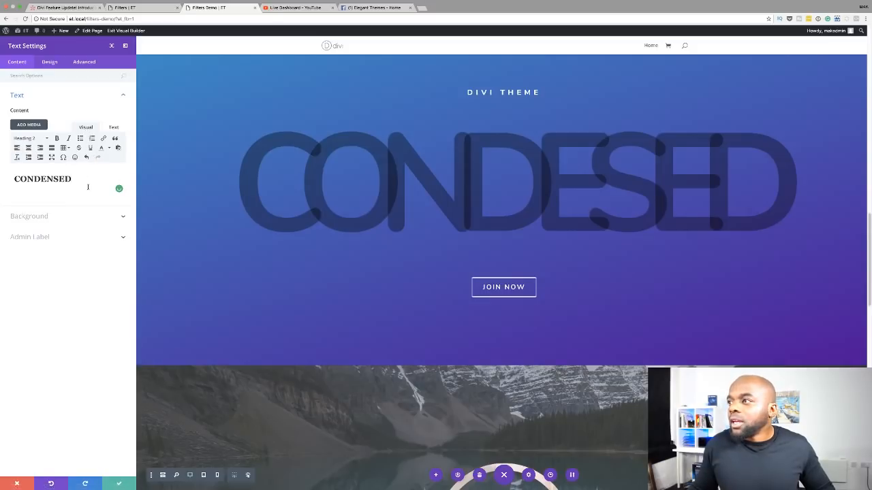
- Set the heading letter spacing of the CONDENSED text module to -9 px
{"action": "left_click", "coordinate": [49, 62]}
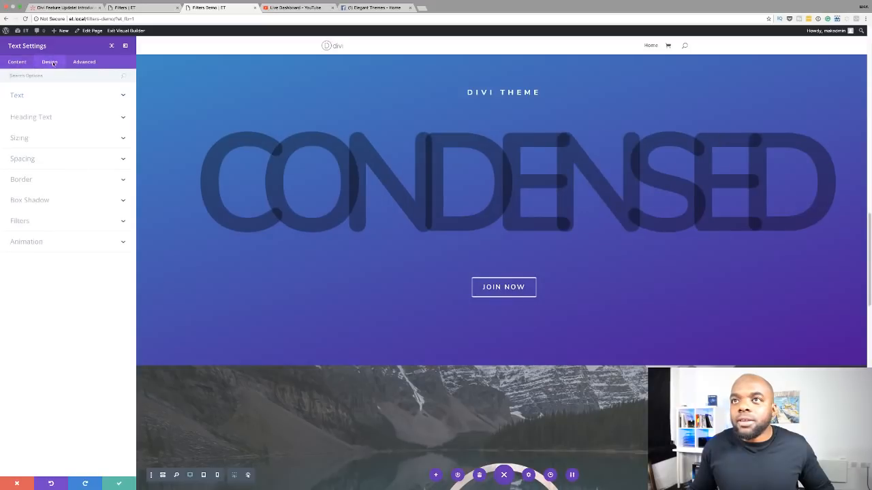
{"action": "left_click", "coordinate": [38, 117]}
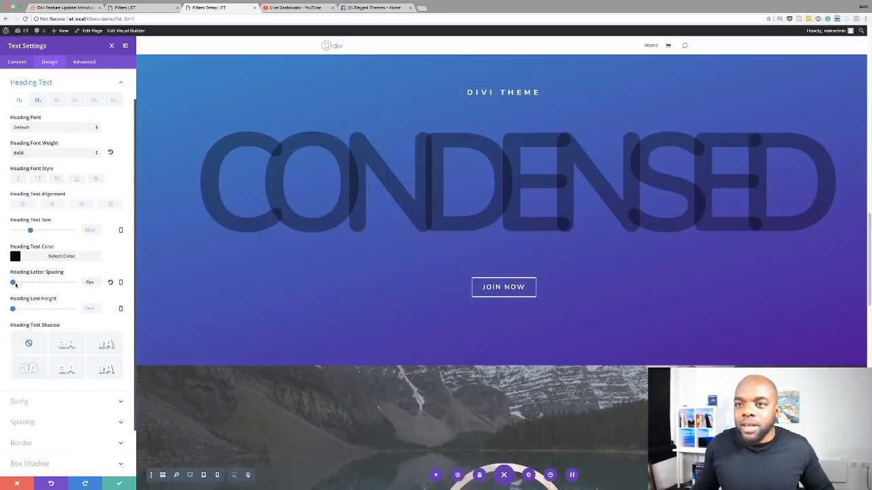
{"action": "mouse_move", "coordinate": [13, 283]}
{"action": "left_mouse_down"}
{"action": "mouse_move", "coordinate": [42, 286]}
{"action": "mouse_move", "coordinate": [7, 281]}
{"action": "left_mouse_up"}
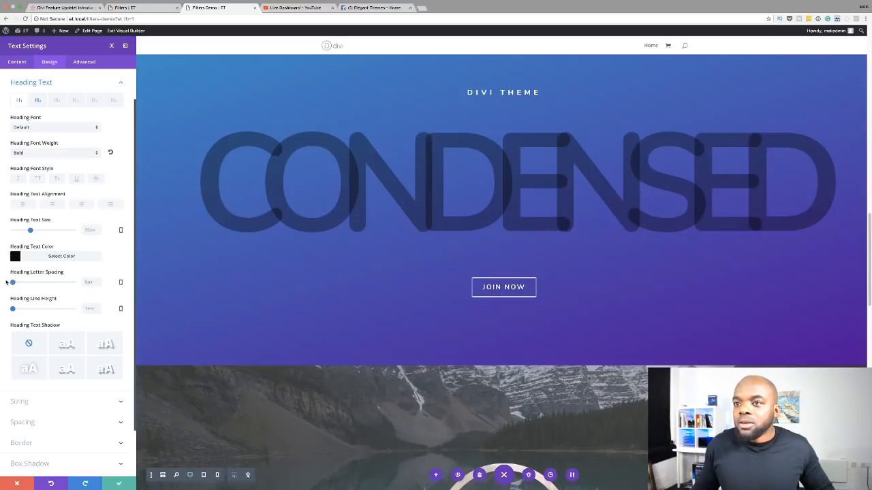
{"action": "left_click", "coordinate": [85, 282]}
{"action": "type", "text": "-9"}
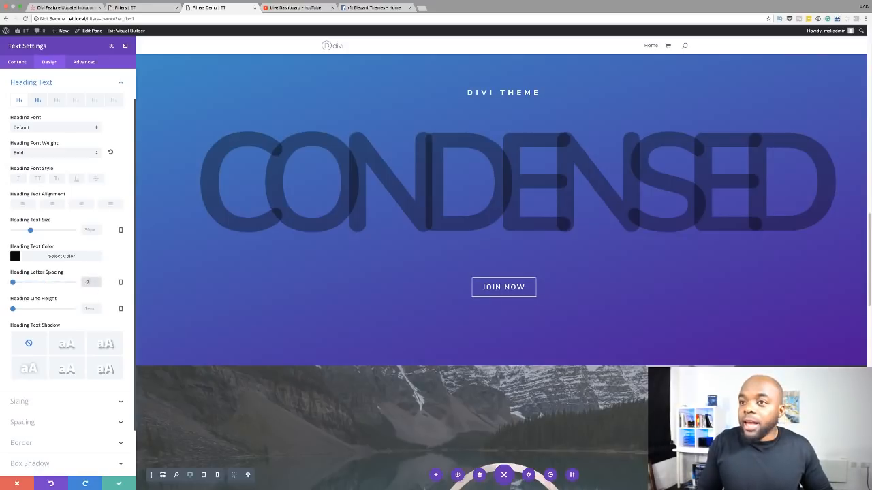
- Colour only the letter O of the CONDENSED heading pale cyan in the text module's content
{"action": "left_click", "coordinate": [18, 63]}
{"action": "left_click", "coordinate": [25, 99]}
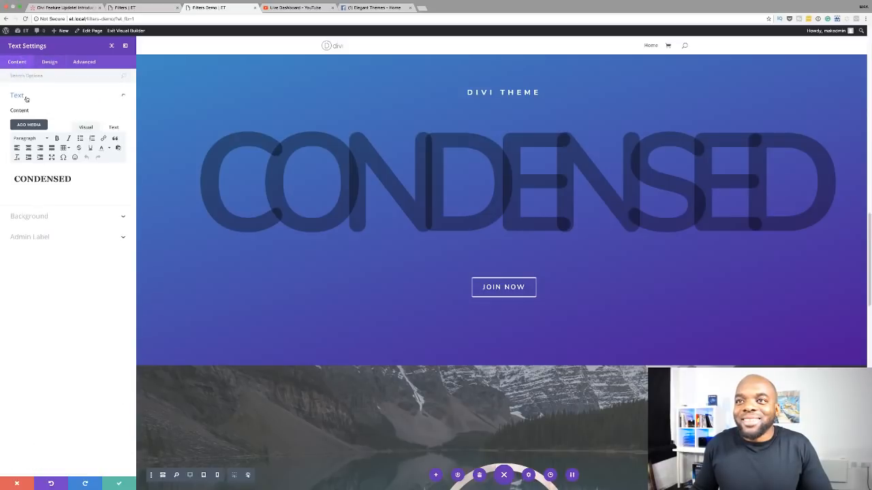
{"action": "left_click", "coordinate": [19, 179]}
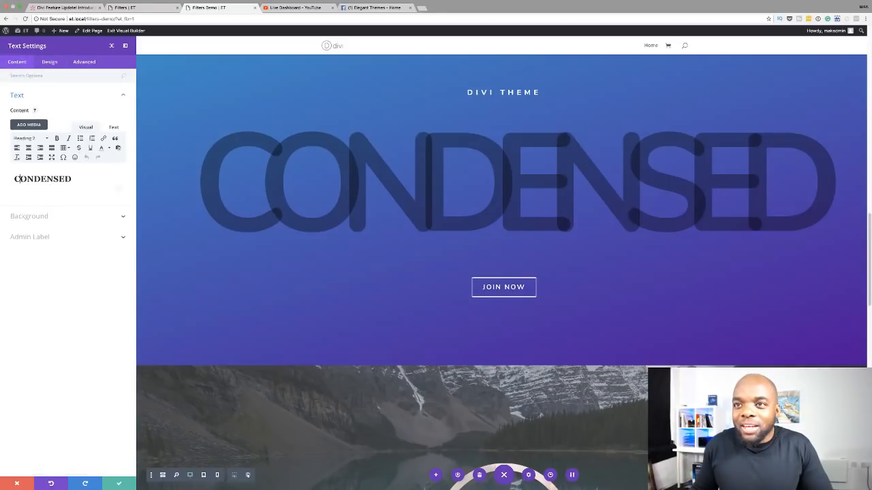
{"action": "left_click_drag", "start_coordinate": [20, 179], "coordinate": [28, 179]}
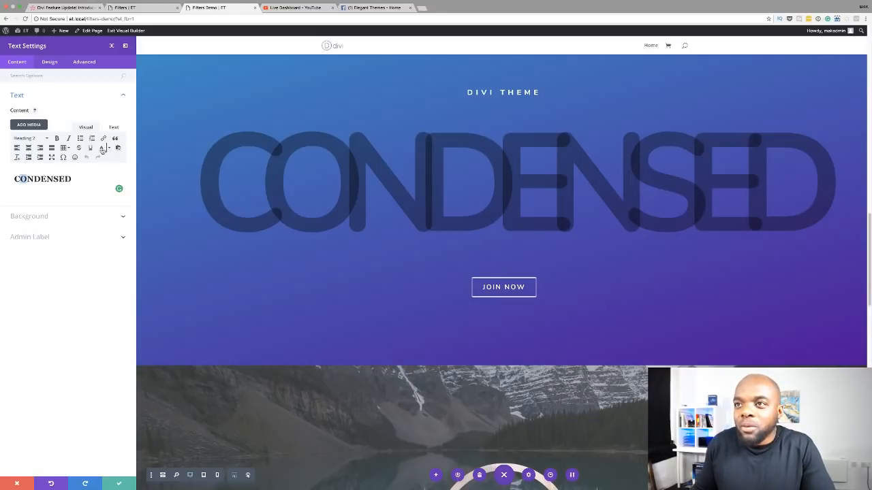
{"action": "left_click", "coordinate": [109, 148]}
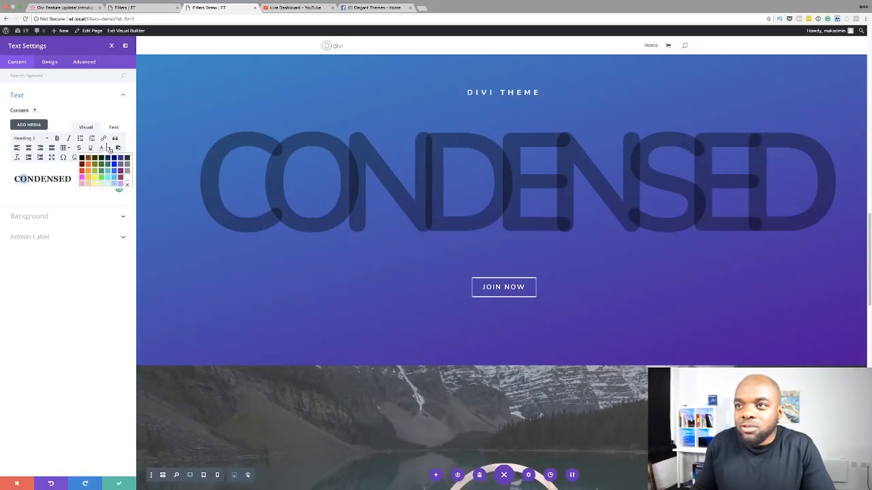
{"action": "left_click", "coordinate": [109, 185]}
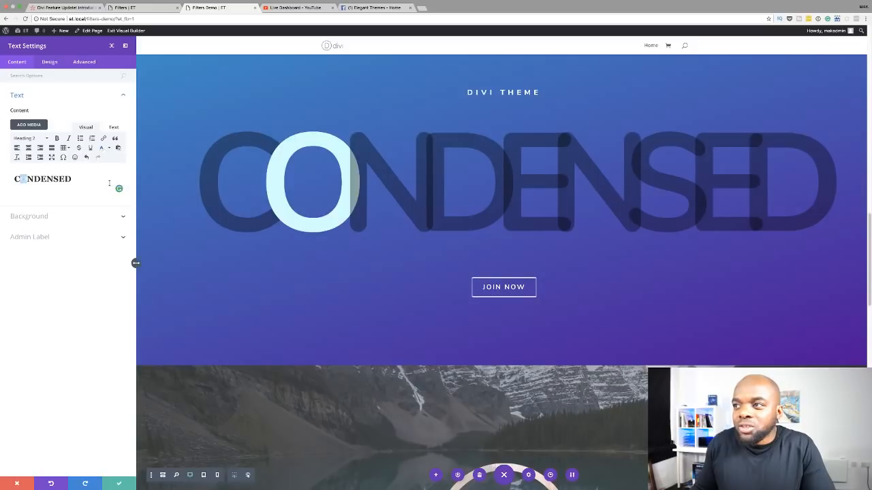
- Colour the first N of the CONDENSED heading, trying pale cyan before settling on bright cyan
{"action": "left_click", "coordinate": [28, 179]}
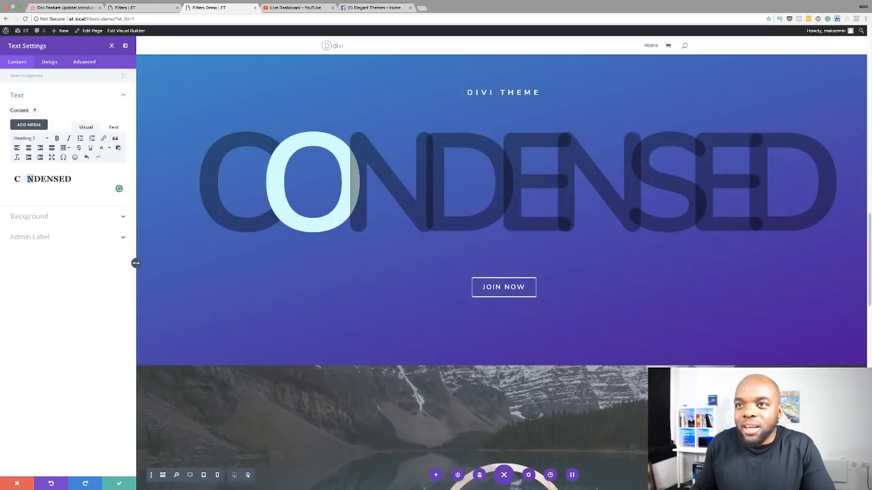
{"action": "left_click", "coordinate": [109, 148]}
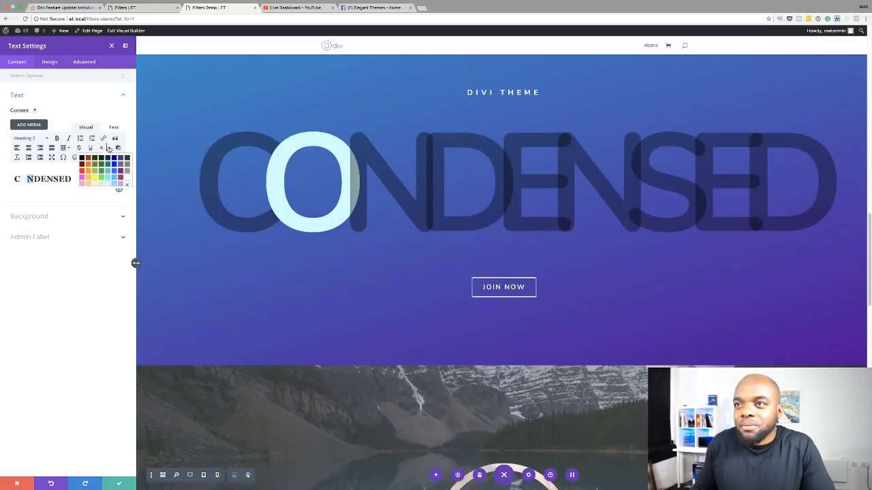
{"action": "left_click", "coordinate": [107, 184]}
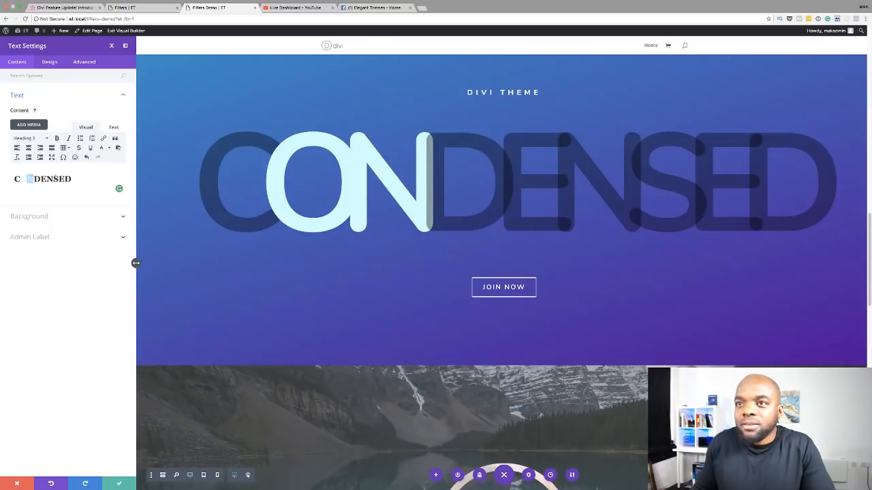
{"action": "left_click", "coordinate": [41, 179]}
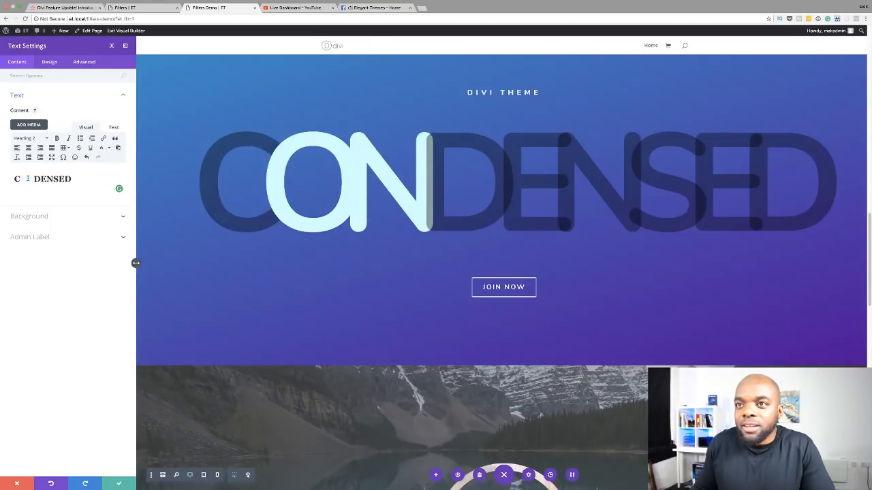
{"action": "left_click_drag", "start_coordinate": [27, 178], "coordinate": [36, 179]}
{"action": "left_click", "coordinate": [107, 150]}
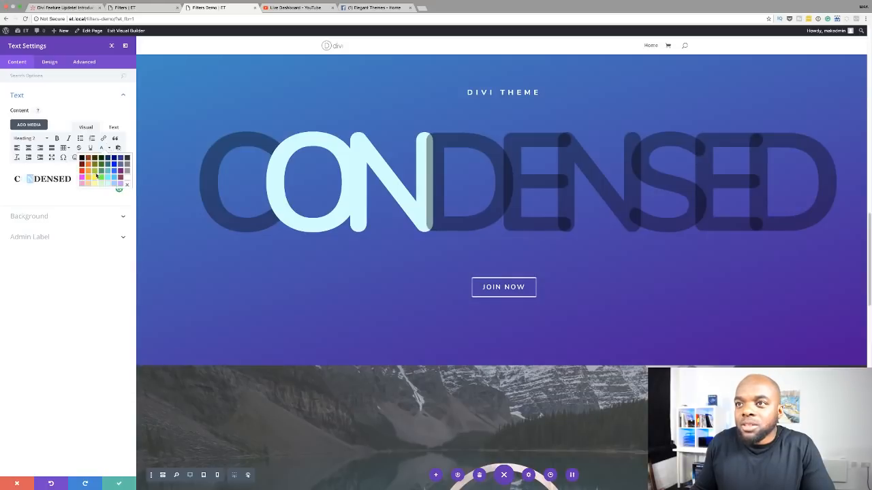
{"action": "left_click", "coordinate": [107, 177]}
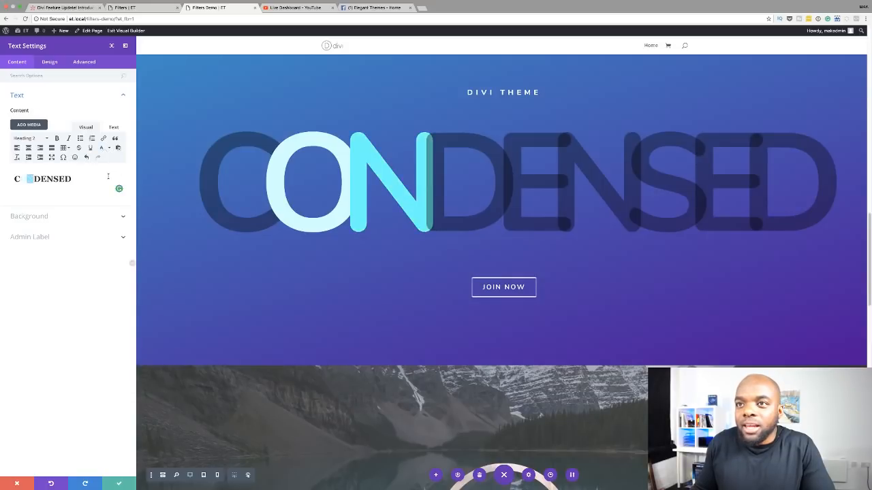
- Colour the first D of the CONDENSED heading pale yellow and the first E grey in the text module's content
{"action": "left_click", "coordinate": [38, 178]}
{"action": "left_click", "coordinate": [108, 148]}
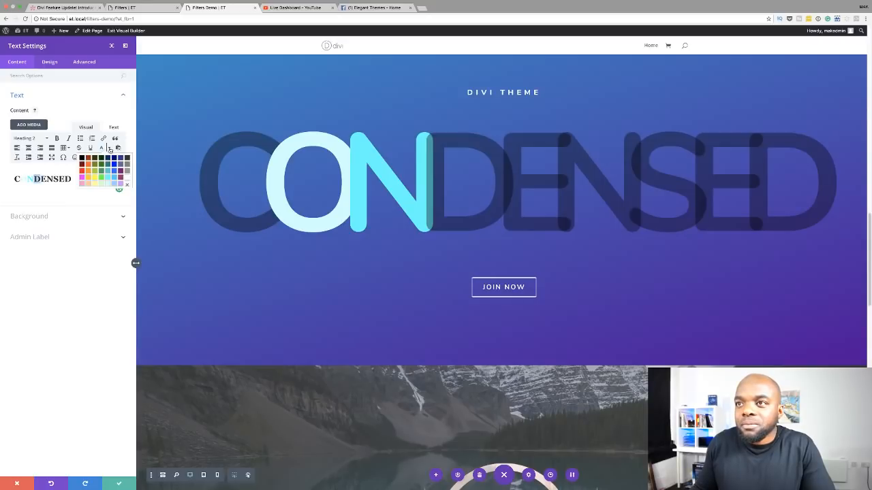
{"action": "left_click", "coordinate": [94, 183]}
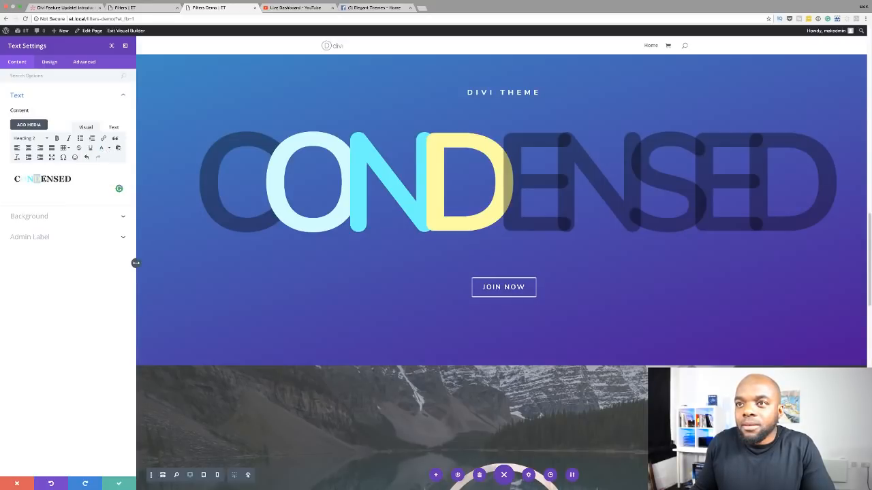
{"action": "left_click_drag", "start_coordinate": [40, 178], "coordinate": [47, 178]}
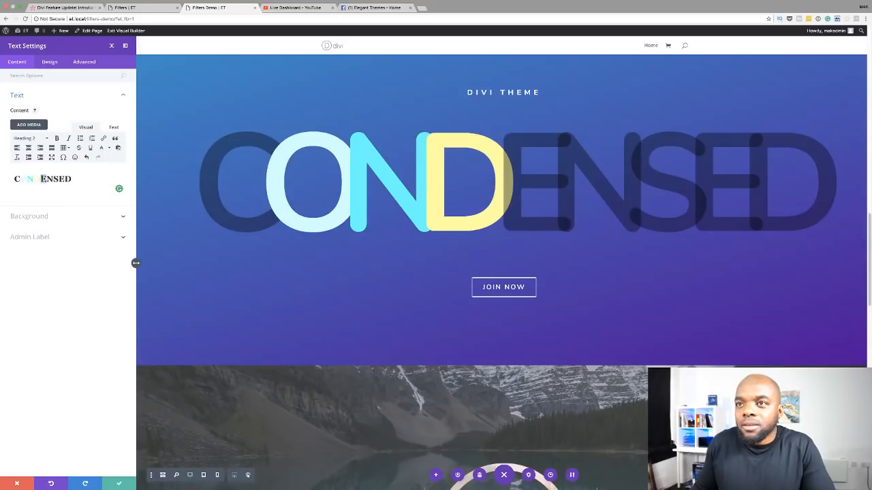
{"action": "left_click", "coordinate": [108, 148]}
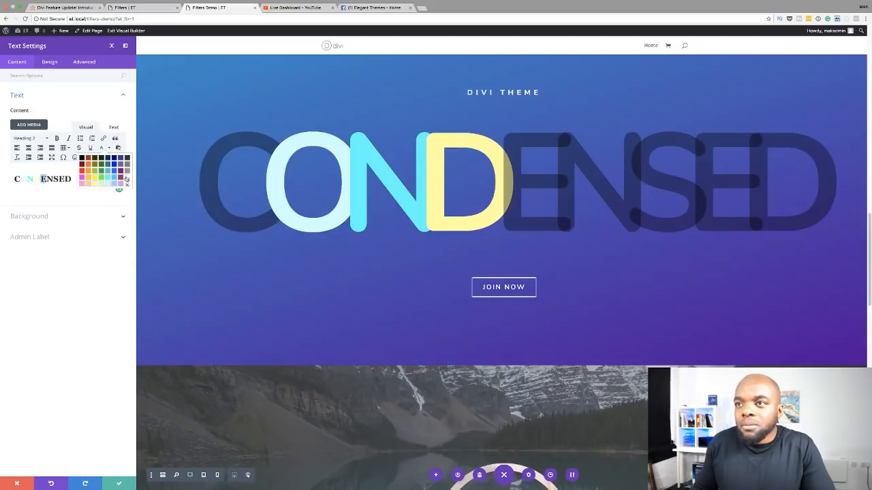
{"action": "left_click", "coordinate": [128, 171]}
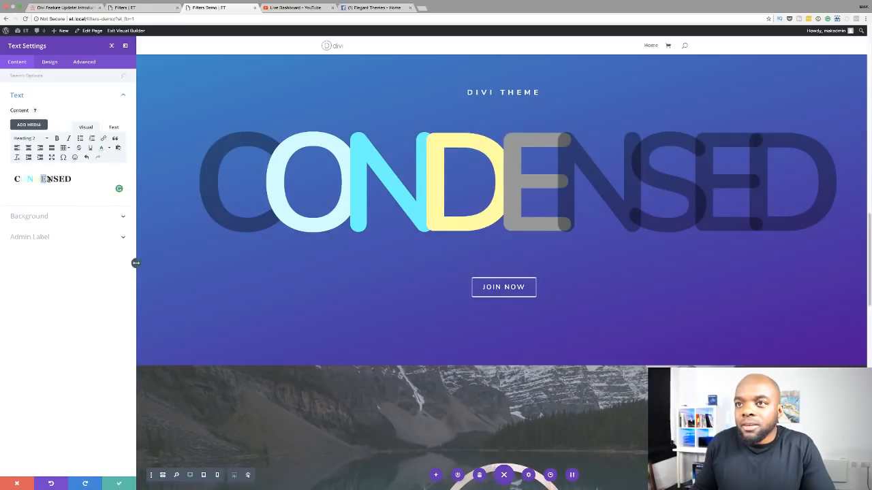
- Colour the second N of the CONDENSED heading pink and the S yellow-green
{"action": "left_click_drag", "start_coordinate": [46, 178], "coordinate": [53, 179]}
{"action": "left_click", "coordinate": [107, 149]}
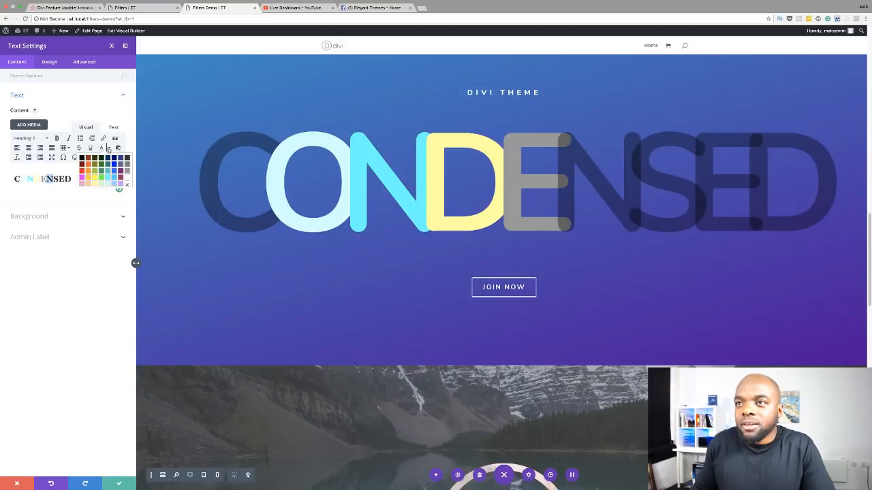
{"action": "left_click", "coordinate": [83, 182]}
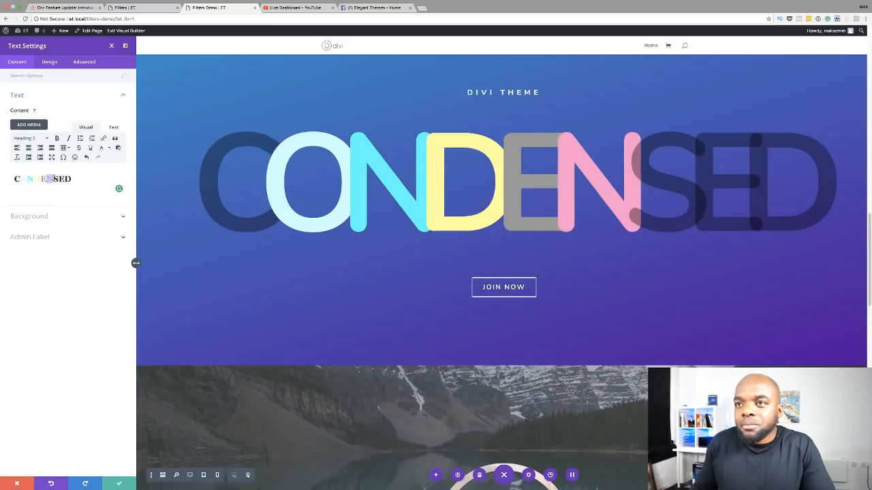
{"action": "left_click_drag", "start_coordinate": [53, 178], "coordinate": [57, 178]}
{"action": "left_click", "coordinate": [109, 148]}
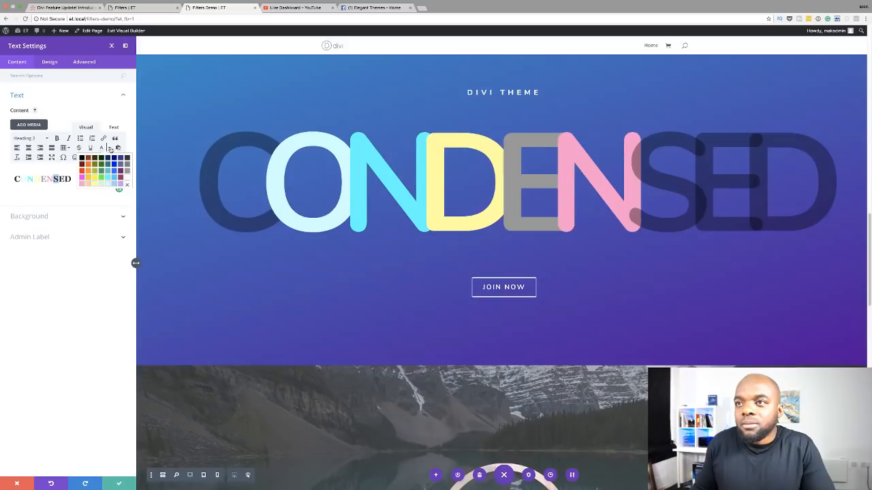
{"action": "left_click", "coordinate": [98, 171]}
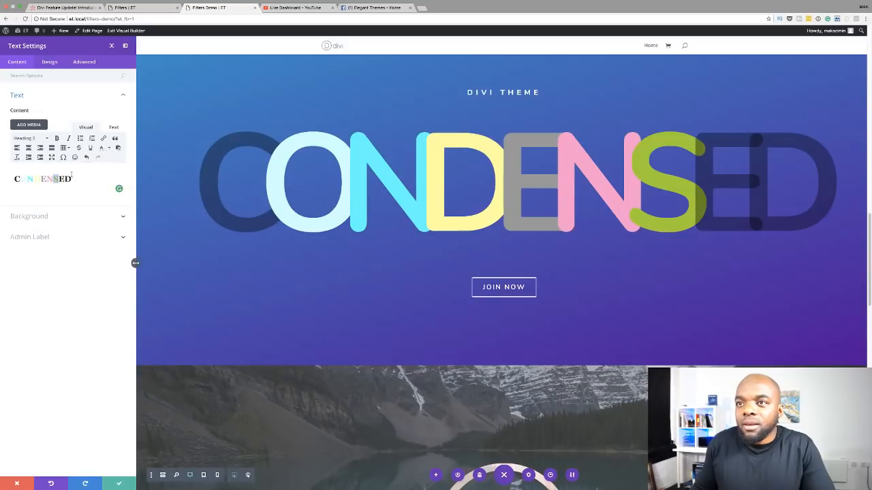
- Colour the second E of the CONDENSED heading bright blue and save the text module's settings
{"action": "left_click", "coordinate": [108, 147]}
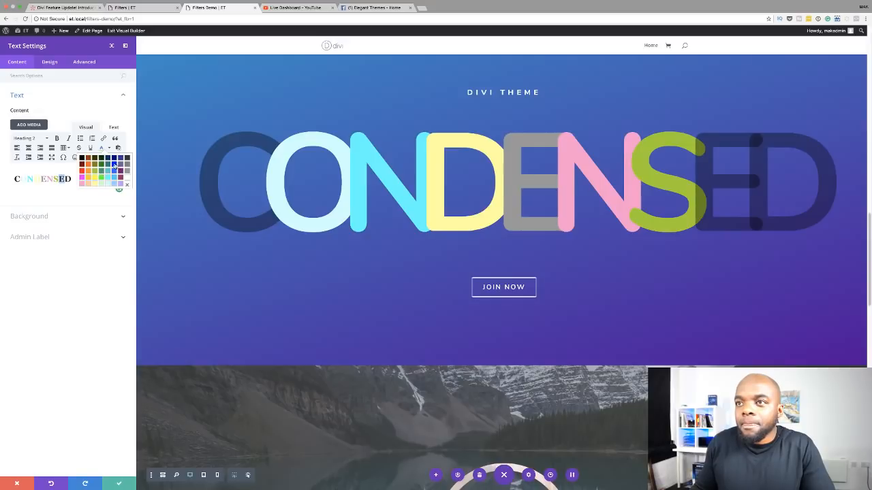
{"action": "left_click", "coordinate": [115, 164]}
{"action": "key", "text": "shift+Right"}
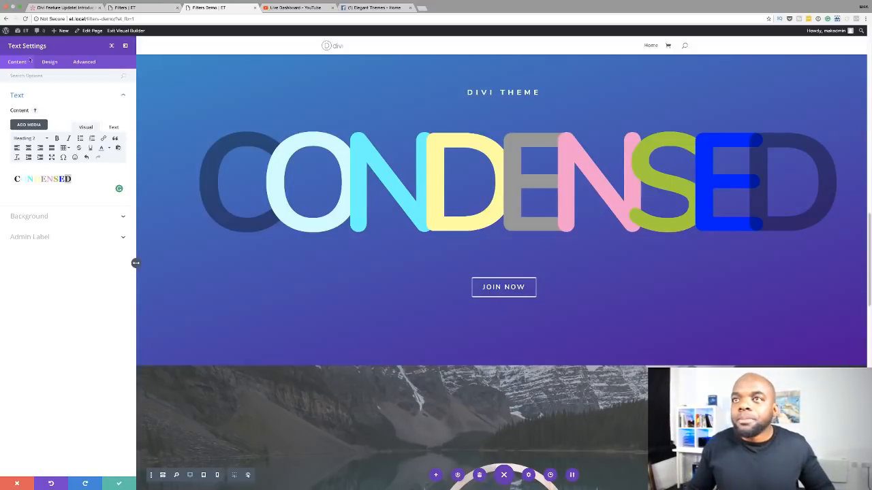
{"action": "left_click", "coordinate": [120, 484]}
- Set the filter blend mode of the row holding the CONDENSED heading to Overlay
{"action": "mouse_move", "coordinate": [24, 83]}
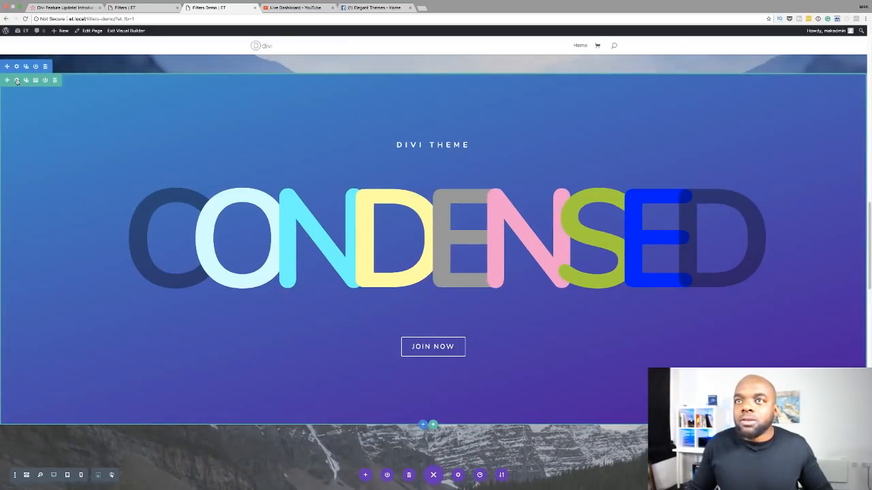
{"action": "left_click", "coordinate": [16, 80]}
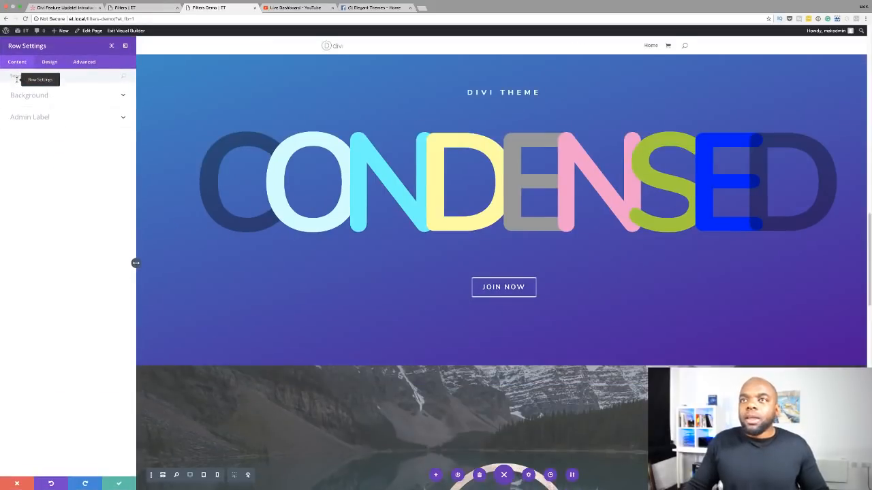
{"action": "left_click", "coordinate": [47, 97]}
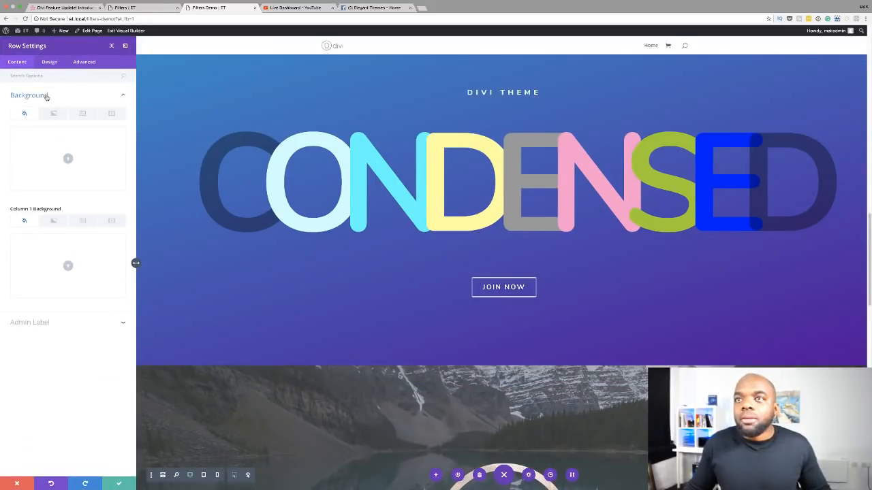
{"action": "left_click", "coordinate": [54, 62]}
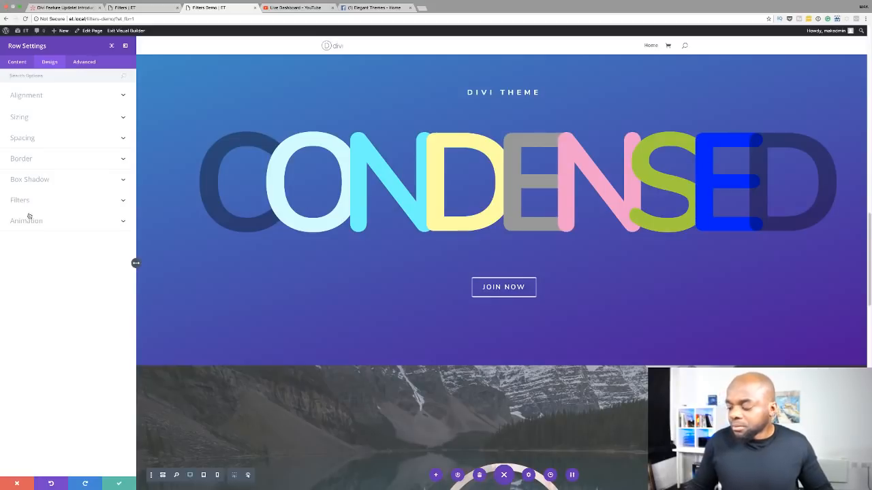
{"action": "left_click", "coordinate": [31, 202]}
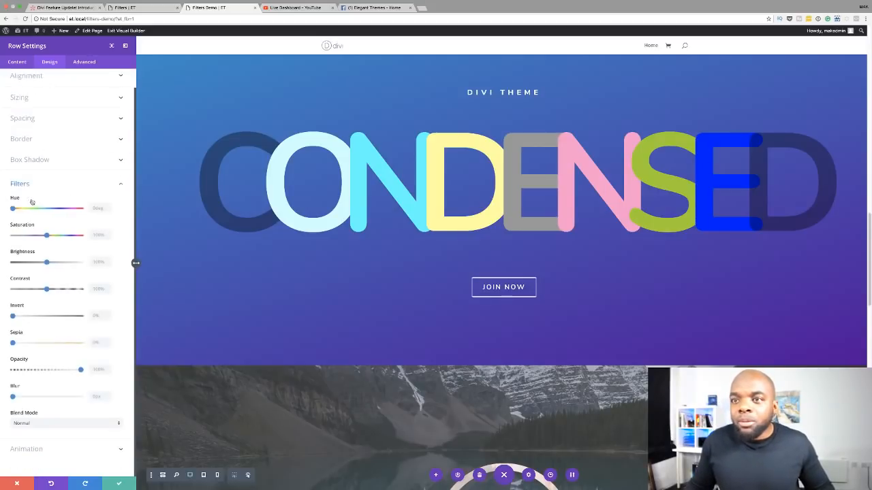
{"action": "left_click", "coordinate": [55, 424]}
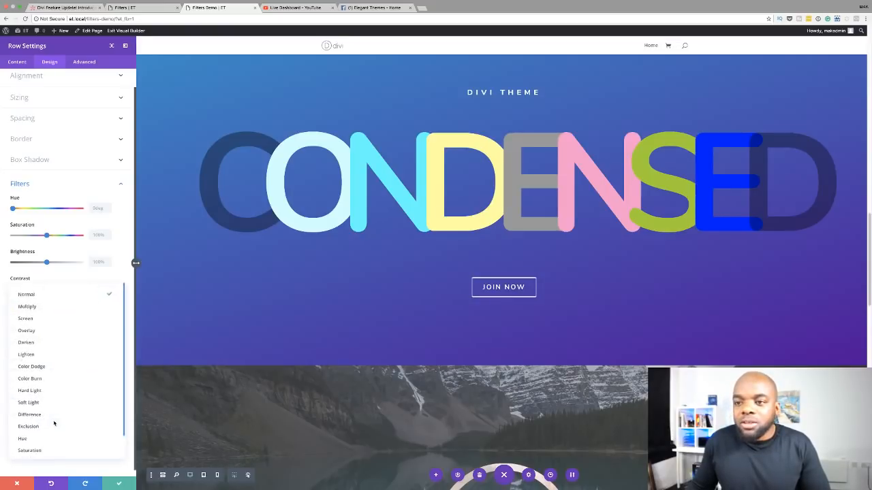
{"action": "left_click", "coordinate": [47, 332]}
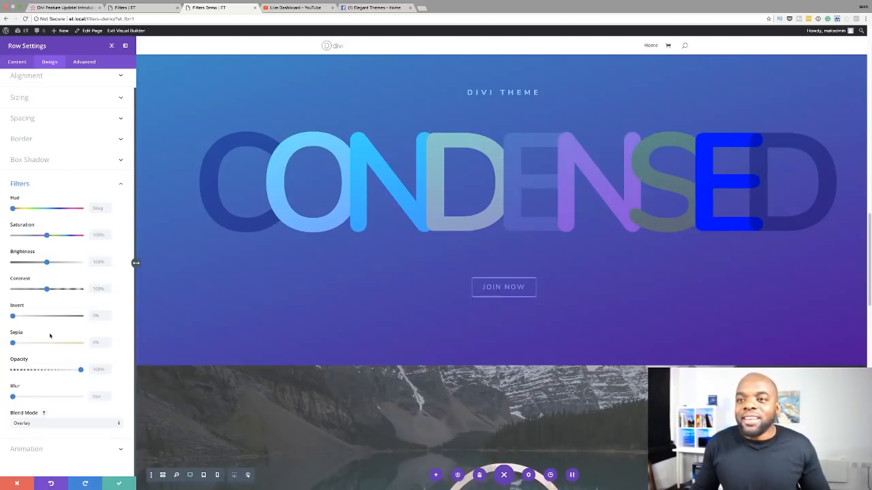
- Try the Multiply, Screen, Darken and Hard Light blend modes on the CONDENSED row
{"action": "left_click", "coordinate": [42, 423]}
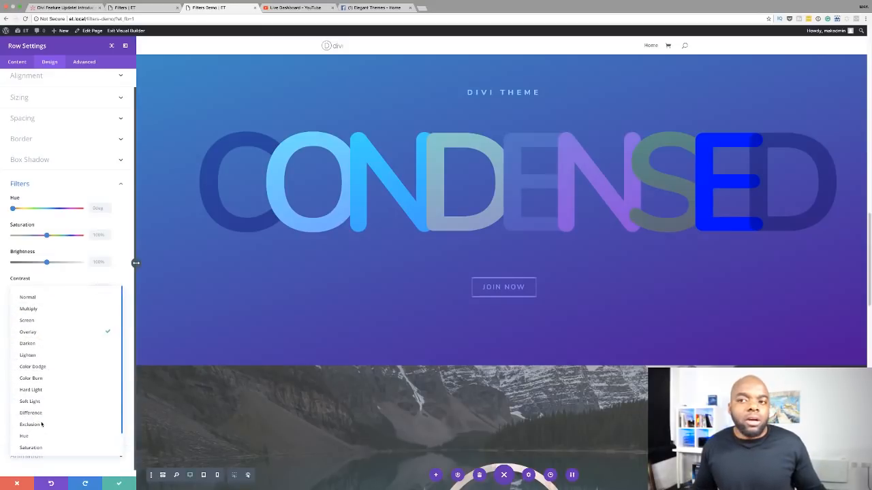
{"action": "left_click", "coordinate": [56, 309]}
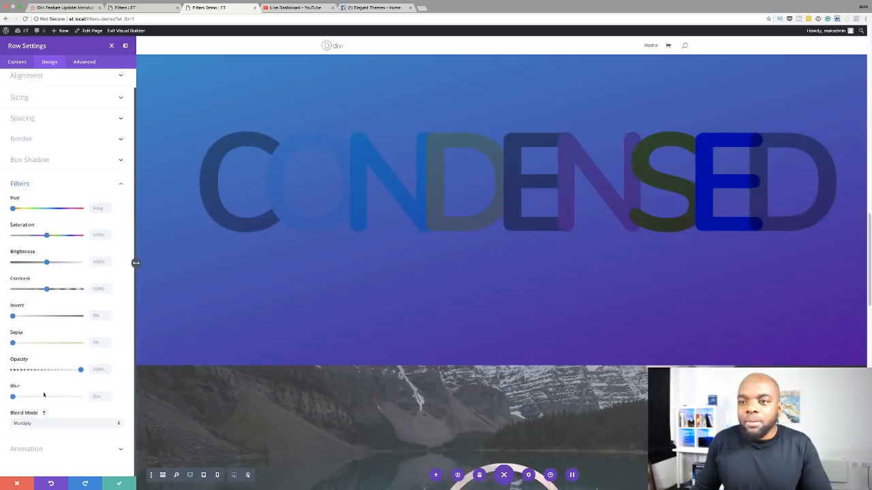
{"action": "left_click", "coordinate": [49, 423]}
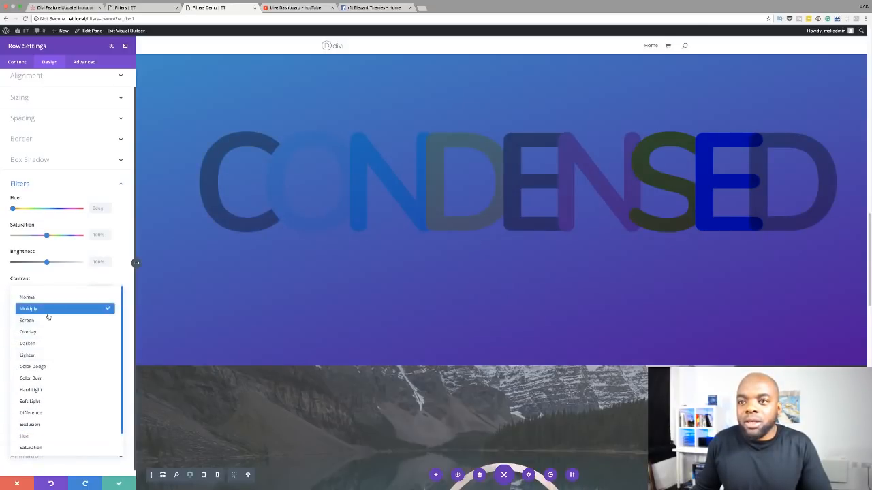
{"action": "left_click", "coordinate": [48, 320]}
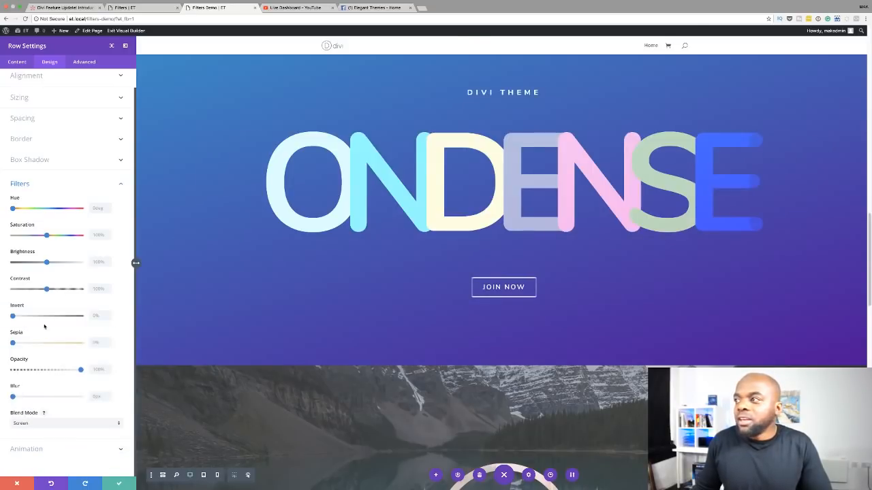
{"action": "left_click", "coordinate": [49, 424]}
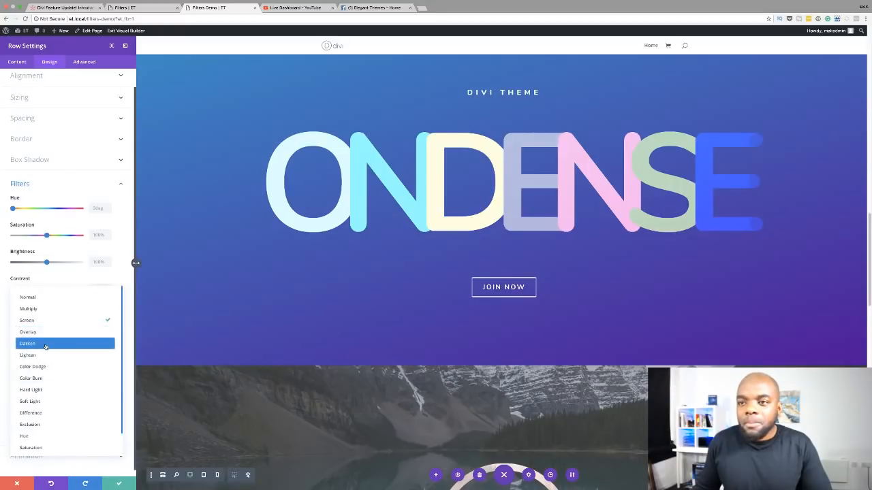
{"action": "left_click", "coordinate": [45, 345]}
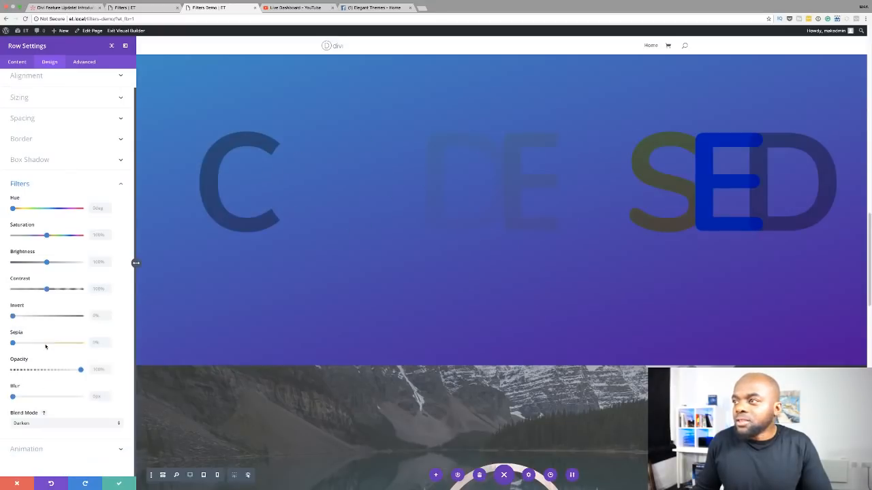
{"action": "left_click", "coordinate": [51, 423]}
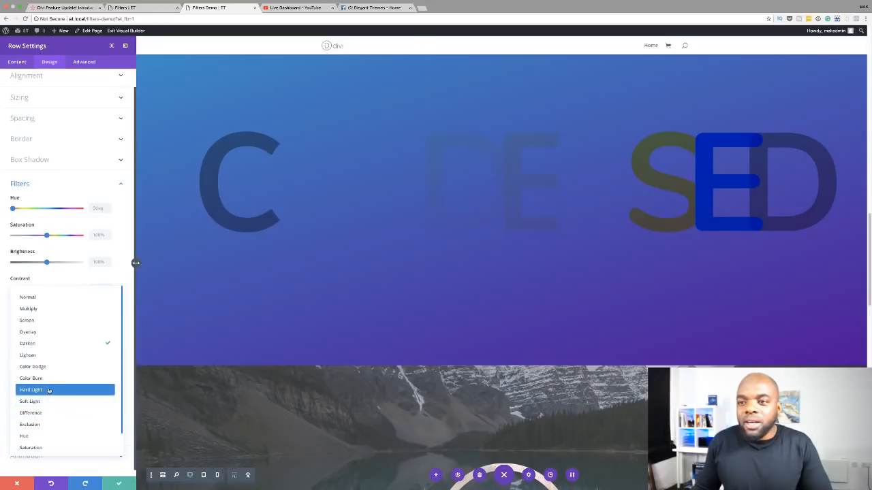
{"action": "left_click", "coordinate": [49, 391]}
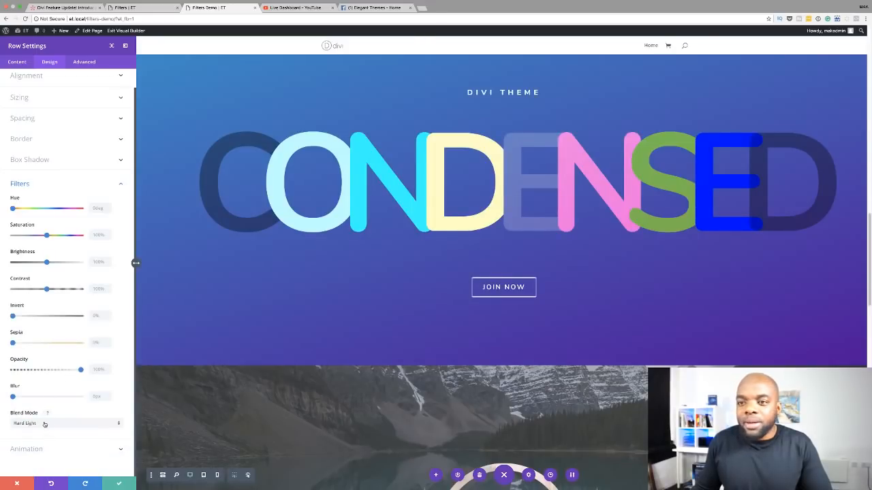
- Return the CONDENSED row's blend mode to Overlay and save the row settings
{"action": "left_click", "coordinate": [48, 423]}
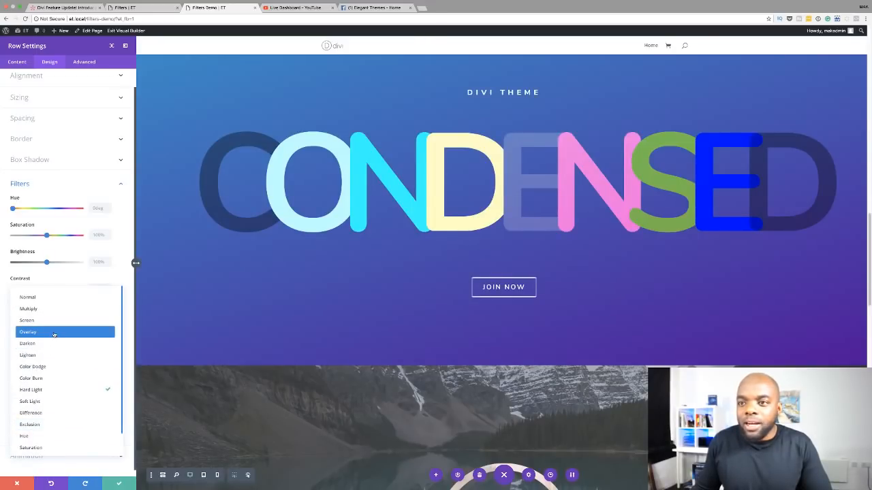
{"action": "left_click", "coordinate": [54, 332]}
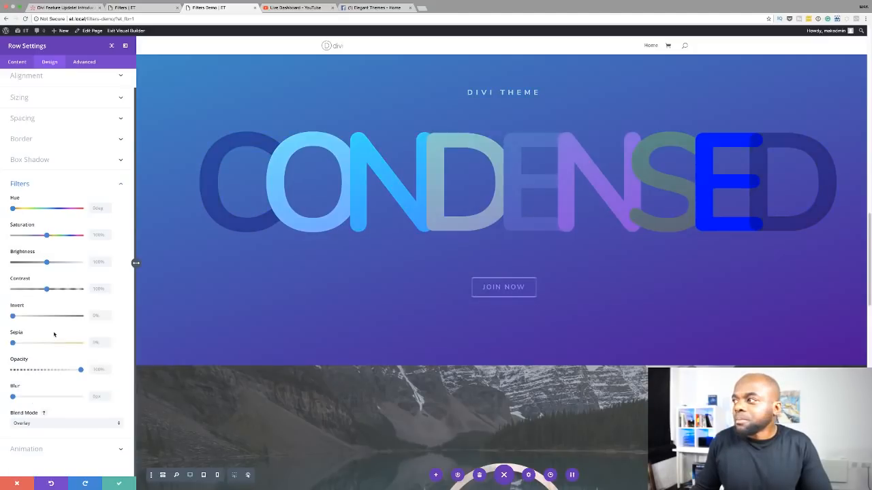
{"action": "left_click", "coordinate": [119, 483]}
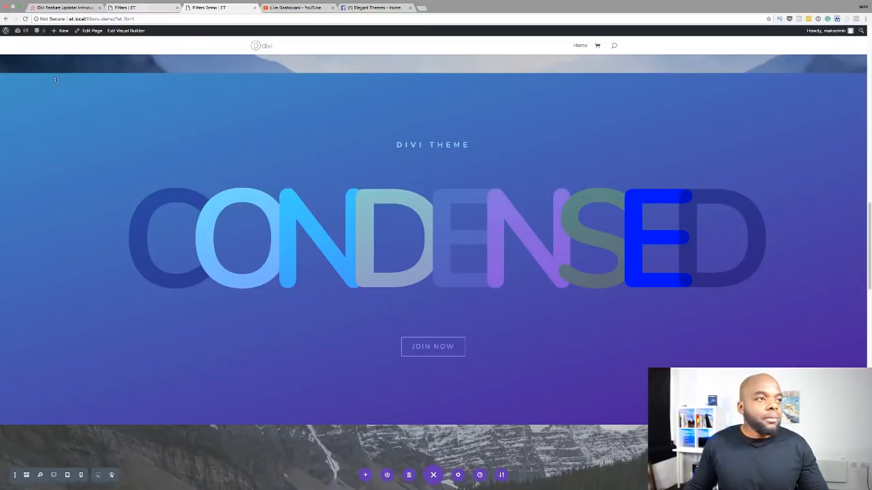
{"action": "mouse_move", "coordinate": [54, 88]}
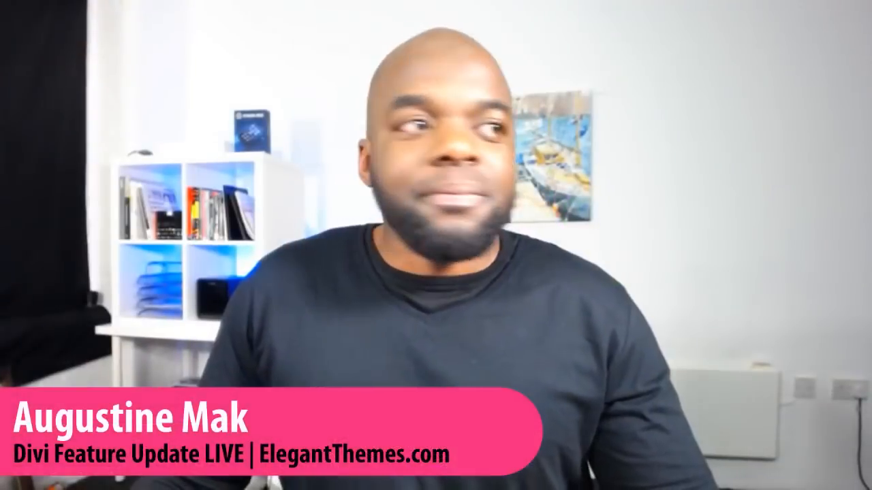
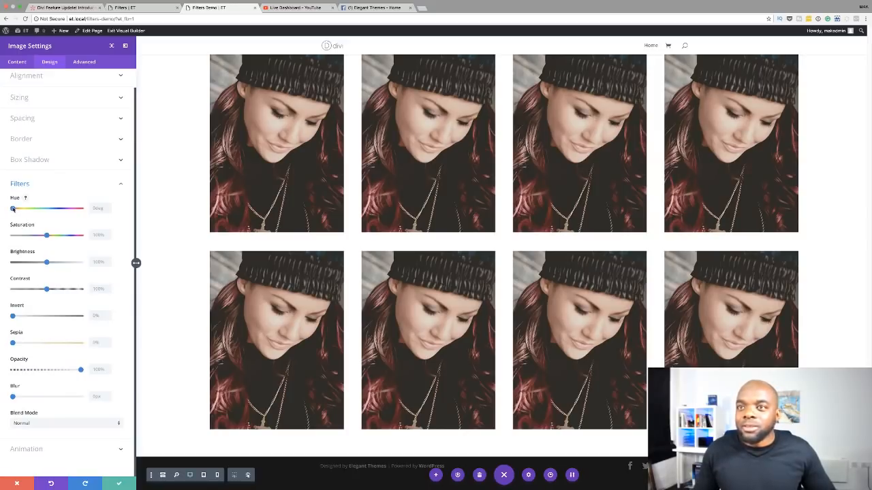
- Set the filters of the second image in the upper row to hue 269deg, contrast 127% and brightness 87%
{"action": "left_click_drag", "start_coordinate": [13, 209], "coordinate": [64, 212]}
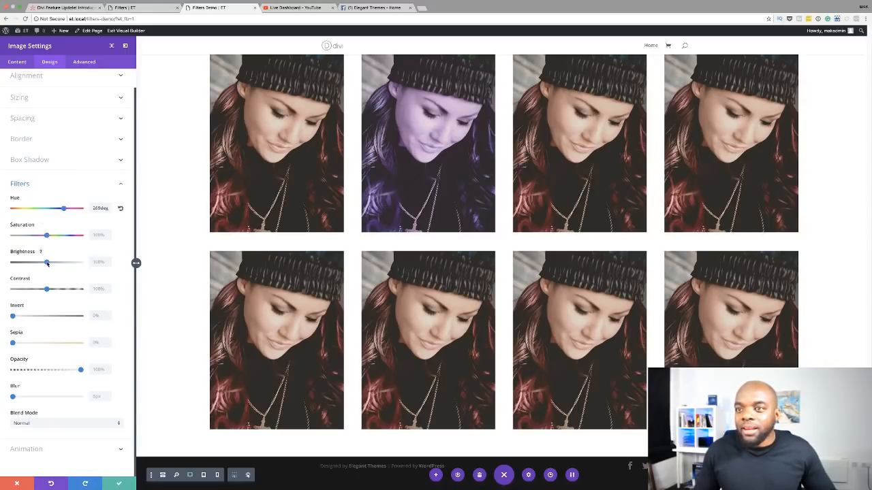
{"action": "mouse_move", "coordinate": [47, 263]}
{"action": "left_mouse_down"}
{"action": "mouse_move", "coordinate": [54, 262]}
{"action": "mouse_move", "coordinate": [22, 265]}
{"action": "mouse_move", "coordinate": [43, 266]}
{"action": "left_mouse_up"}
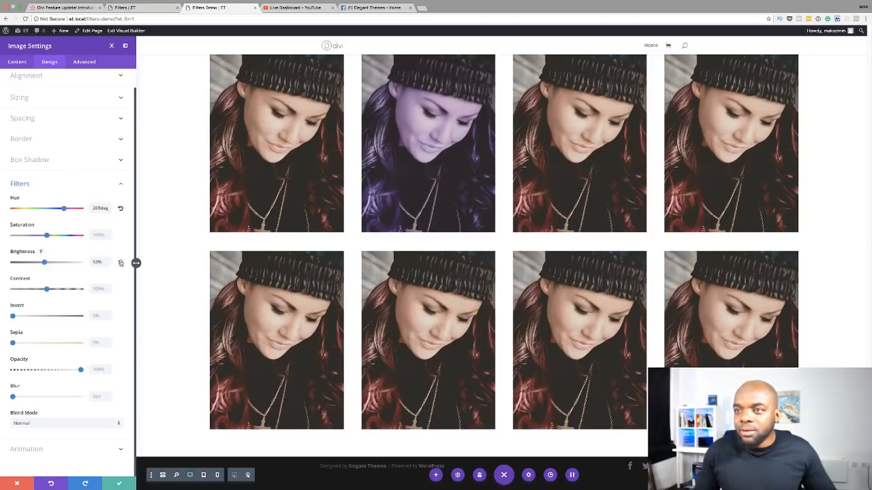
{"action": "left_click", "coordinate": [120, 263]}
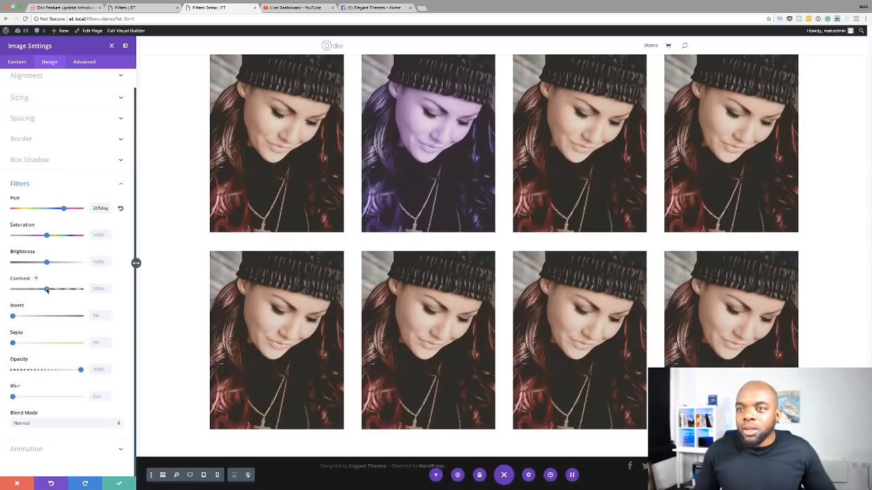
{"action": "left_click_drag", "start_coordinate": [46, 289], "coordinate": [42, 266]}
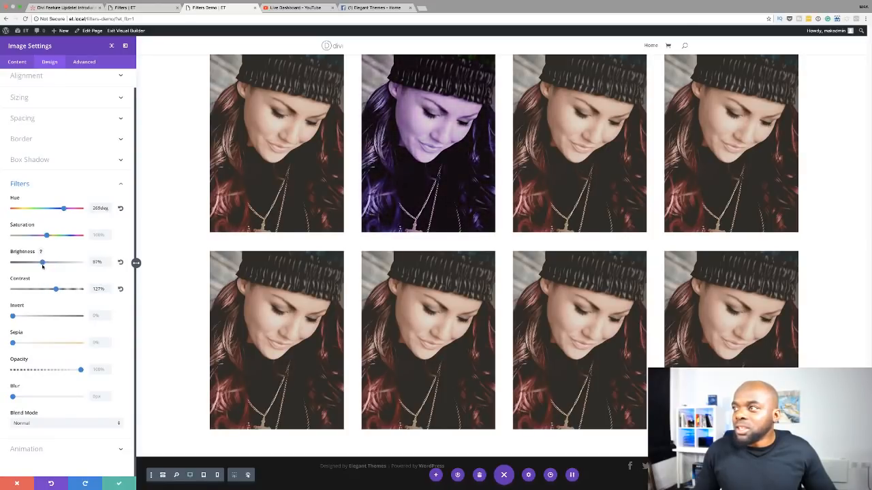
- Save the second image's filter settings and open the filter options of the third image in the upper row
{"action": "left_click", "coordinate": [118, 483]}
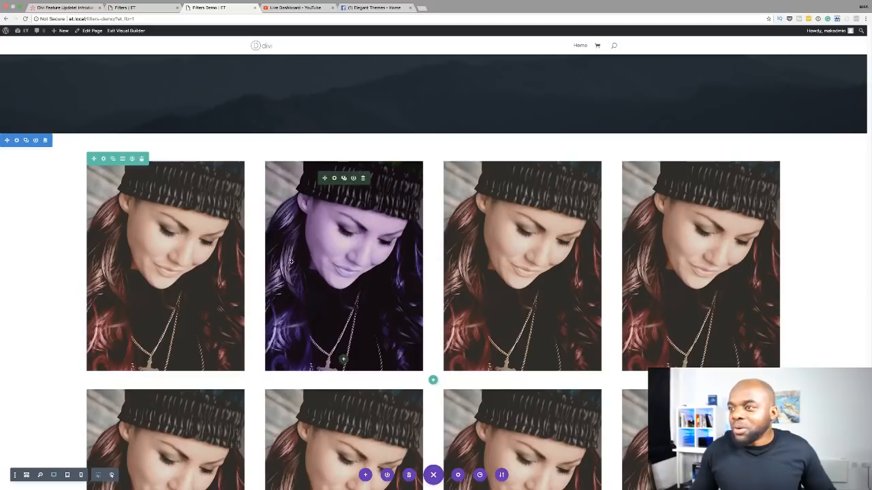
{"action": "scroll", "coordinate": [511, 191], "scroll_direction": "down", "scroll_amount": 1}
{"action": "mouse_move", "coordinate": [521, 157]}
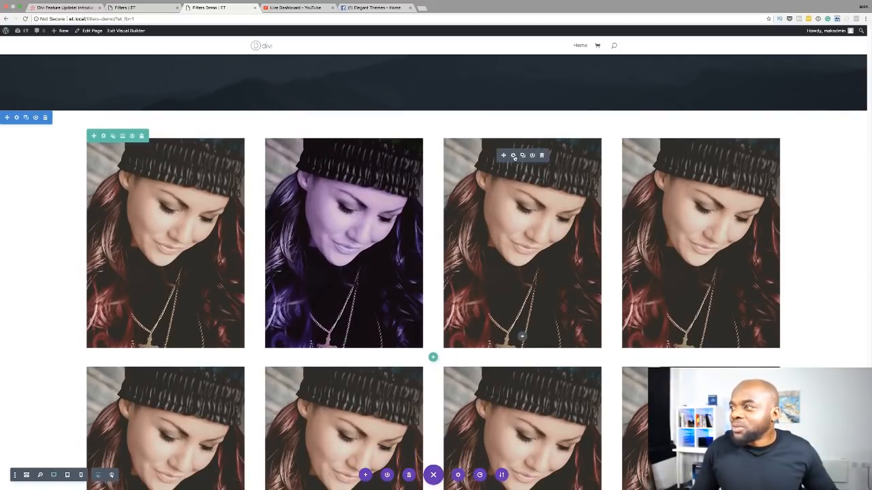
{"action": "left_click", "coordinate": [513, 155]}
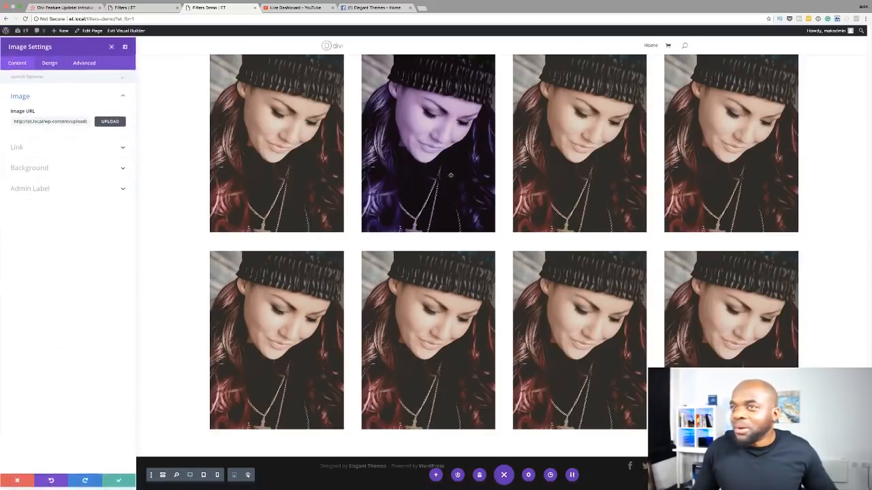
{"action": "left_click", "coordinate": [50, 65]}
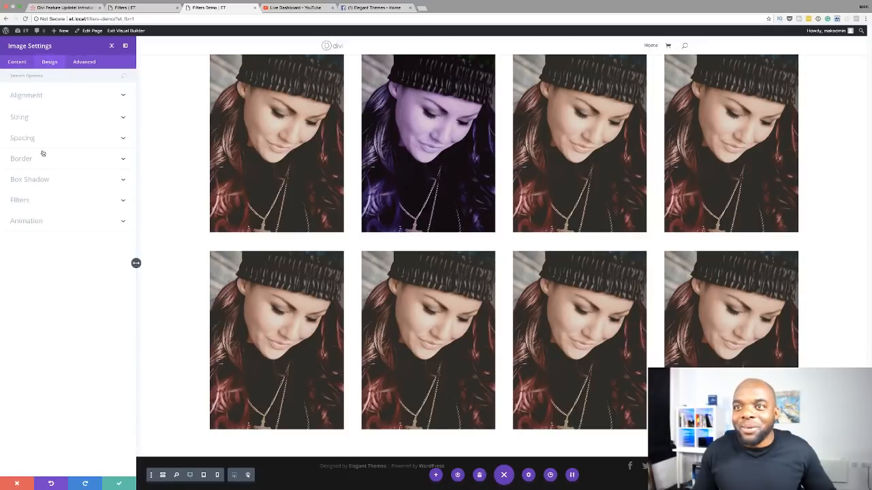
{"action": "left_click", "coordinate": [34, 200]}
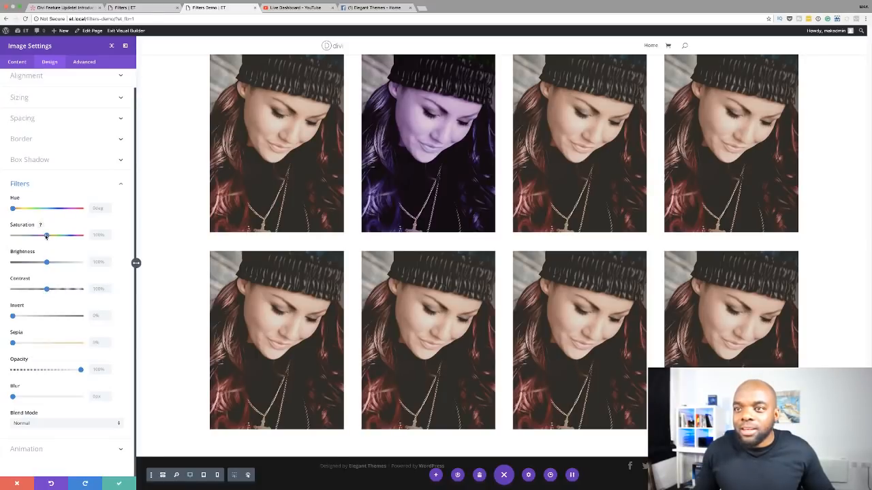
- Make the third upper-row image black and white with saturation 0% and contrast 124%, keeping default brightness, and save it
{"action": "left_click_drag", "start_coordinate": [46, 236], "coordinate": [8, 239]}
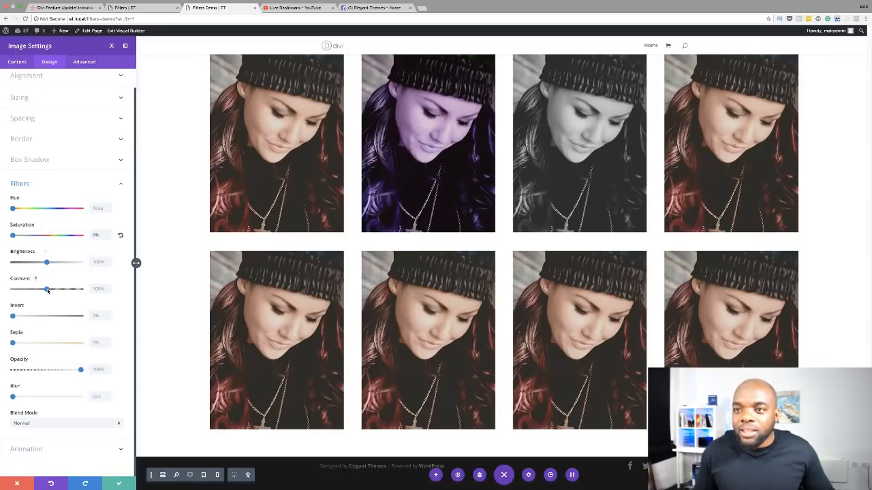
{"action": "mouse_move", "coordinate": [46, 290]}
{"action": "left_mouse_down"}
{"action": "mouse_move", "coordinate": [72, 292]}
{"action": "mouse_move", "coordinate": [27, 292]}
{"action": "mouse_move", "coordinate": [59, 293]}
{"action": "left_mouse_up"}
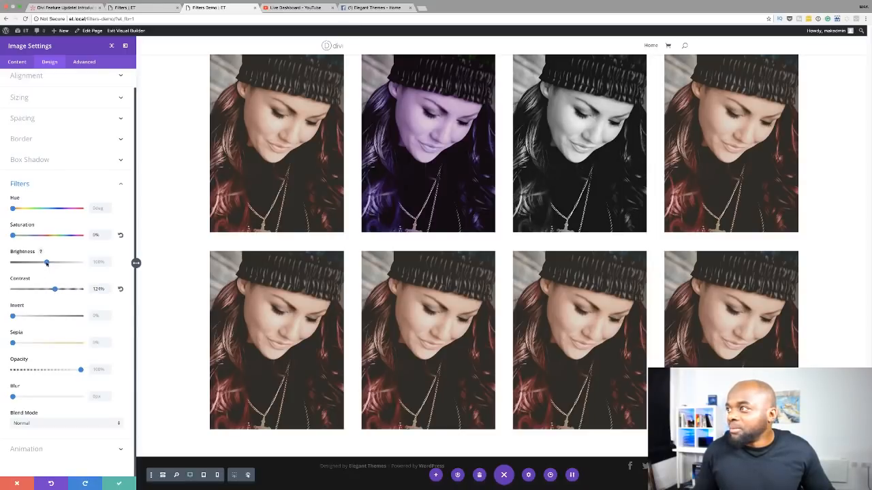
{"action": "left_click_drag", "start_coordinate": [46, 263], "coordinate": [45, 264]}
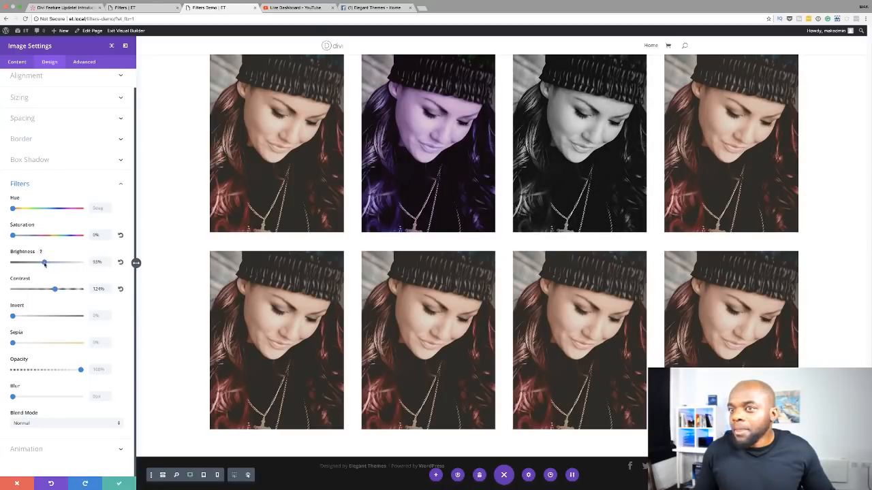
{"action": "left_click", "coordinate": [121, 263]}
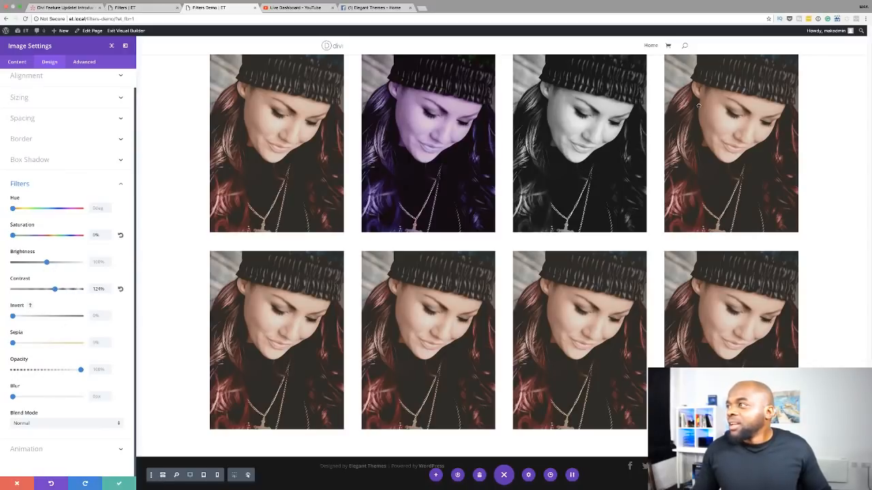
{"action": "left_click", "coordinate": [118, 483]}
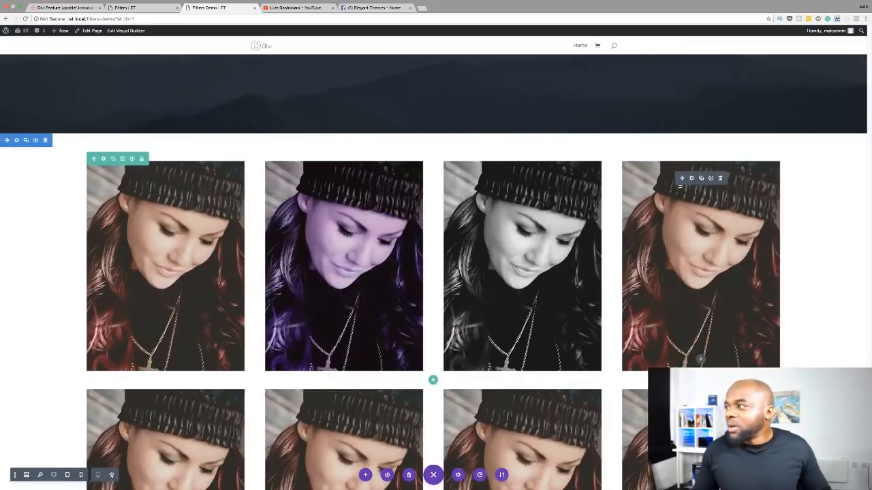
- Give the fourth image in the upper row a sepia look with saturation 0% and sepia 87%, and save its settings
{"action": "left_click", "coordinate": [693, 178]}
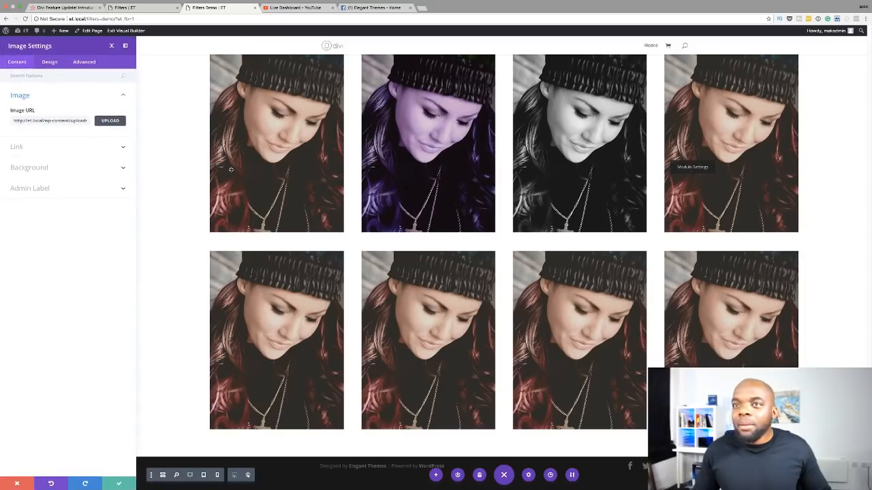
{"action": "left_click", "coordinate": [49, 63]}
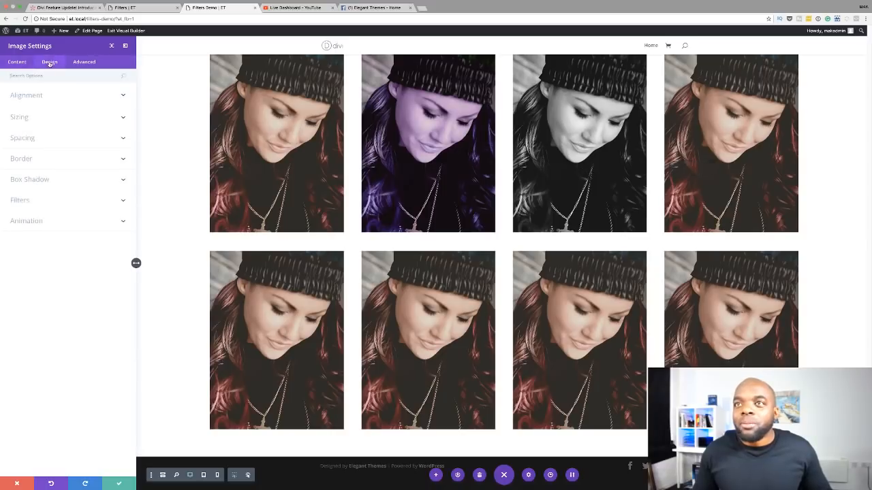
{"action": "left_click", "coordinate": [26, 199]}
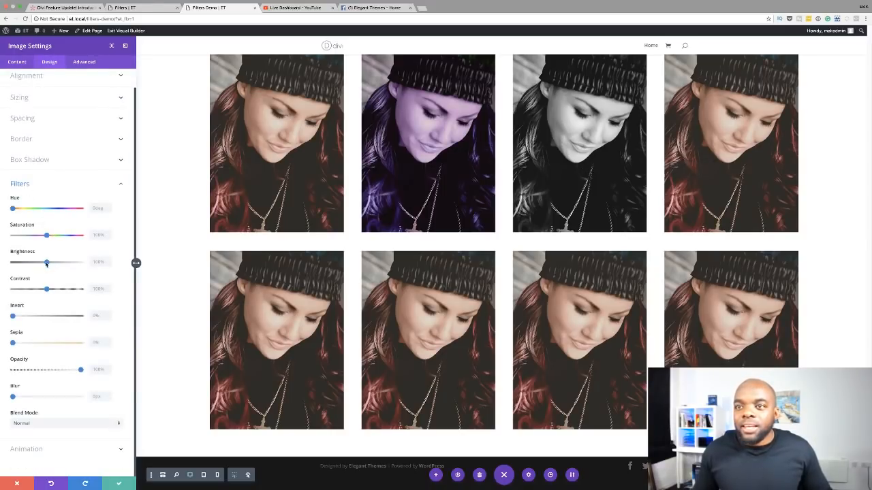
{"action": "left_click_drag", "start_coordinate": [46, 235], "coordinate": [6, 237]}
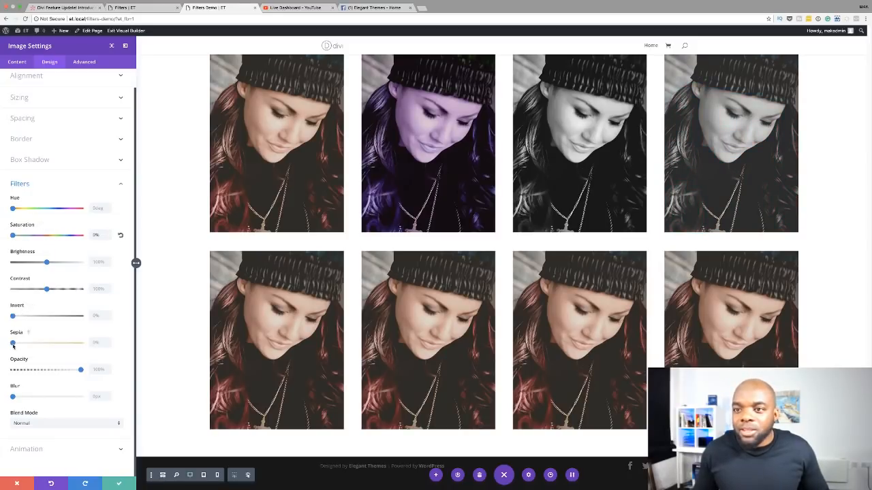
{"action": "left_click_drag", "start_coordinate": [13, 344], "coordinate": [53, 348]}
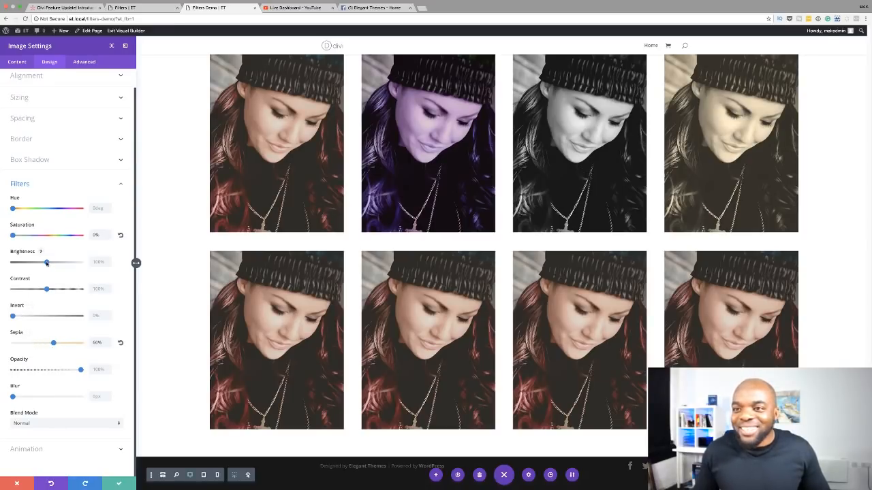
{"action": "left_click_drag", "start_coordinate": [47, 264], "coordinate": [47, 264]}
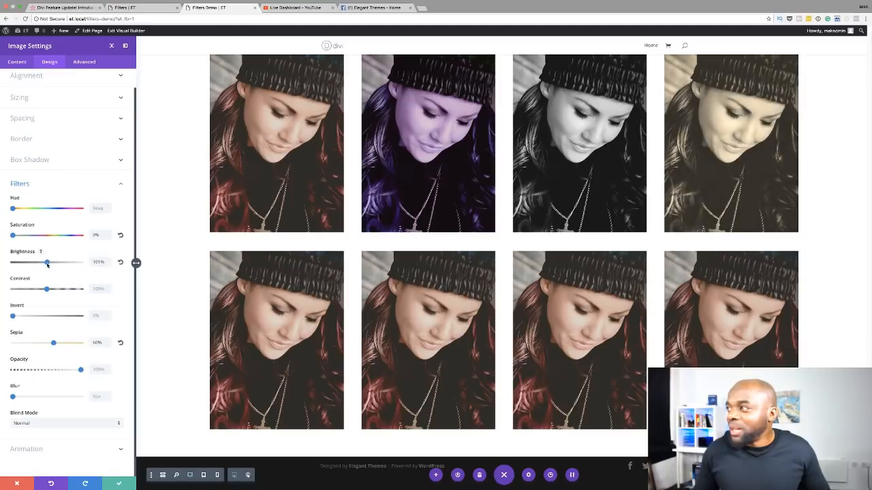
{"action": "left_click", "coordinate": [120, 264]}
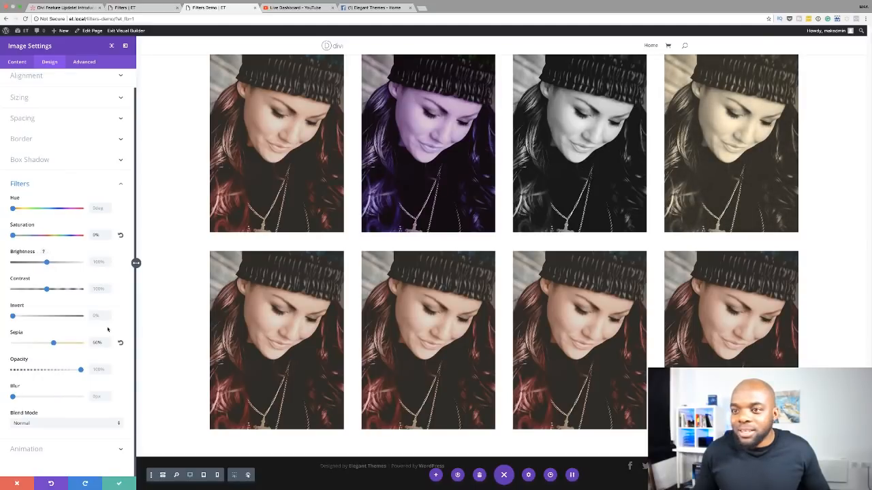
{"action": "left_click_drag", "start_coordinate": [54, 344], "coordinate": [72, 344]}
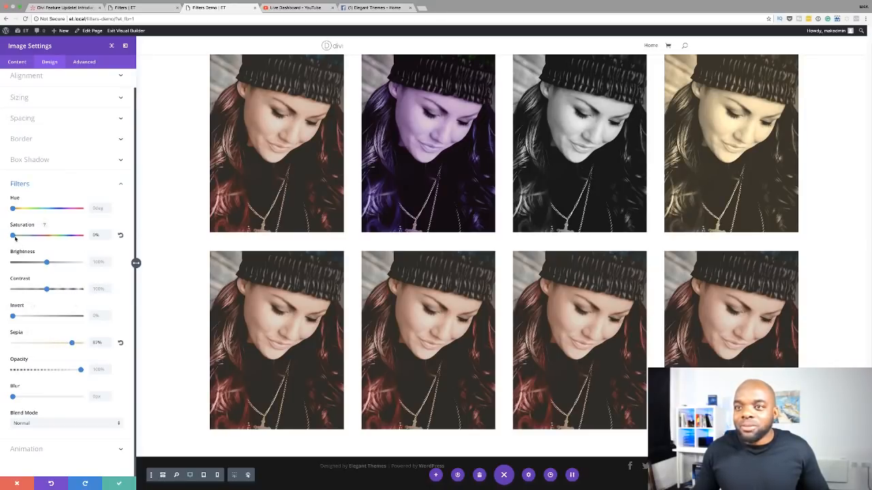
{"action": "left_click", "coordinate": [120, 484]}
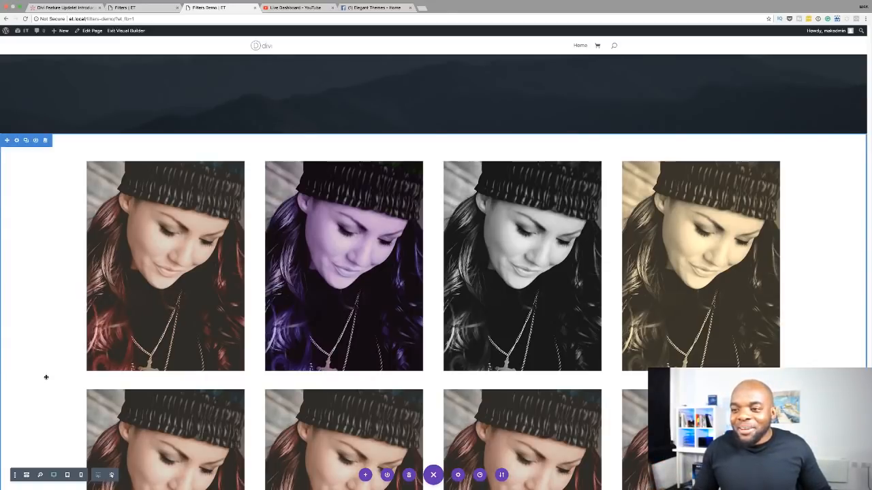
- Set the invert filter of the first image in the lower row to 100% and save its settings
{"action": "scroll", "coordinate": [45, 376], "scroll_direction": "down", "scroll_amount": 2}
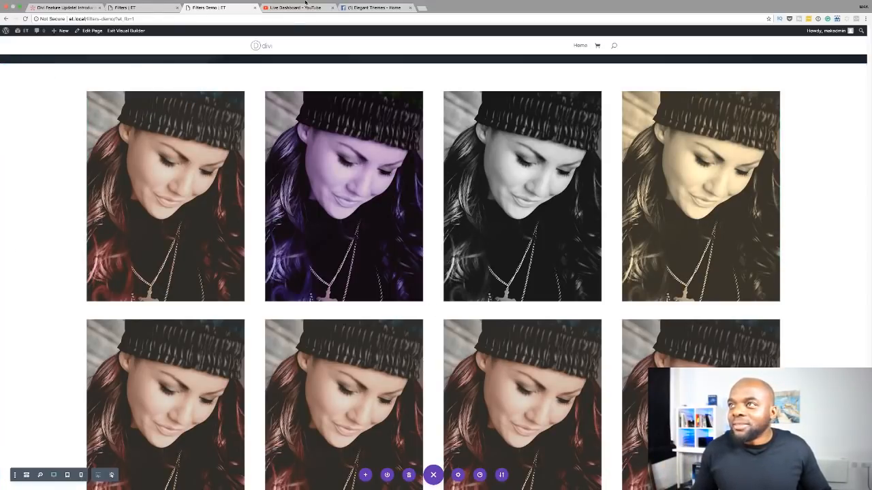
{"action": "scroll", "coordinate": [53, 351], "scroll_direction": "down", "scroll_amount": 1}
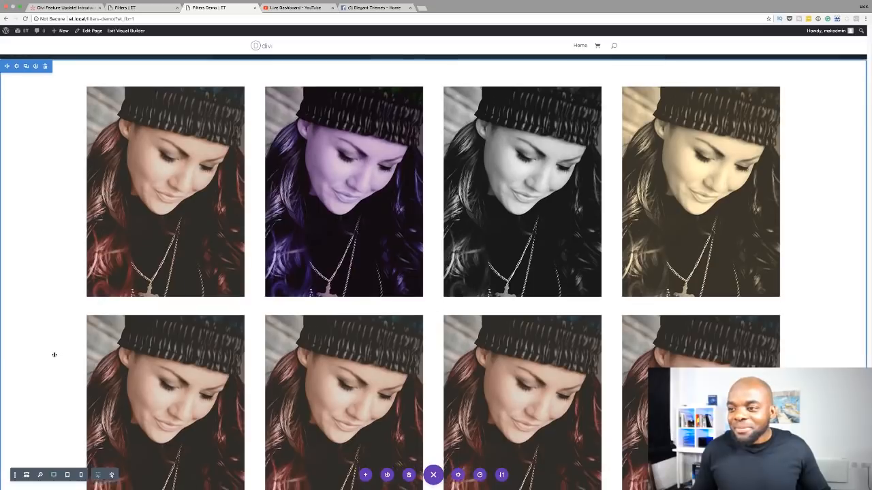
{"action": "scroll", "coordinate": [54, 355], "scroll_direction": "down", "scroll_amount": 3}
{"action": "scroll", "coordinate": [54, 354], "scroll_direction": "up", "scroll_amount": 2}
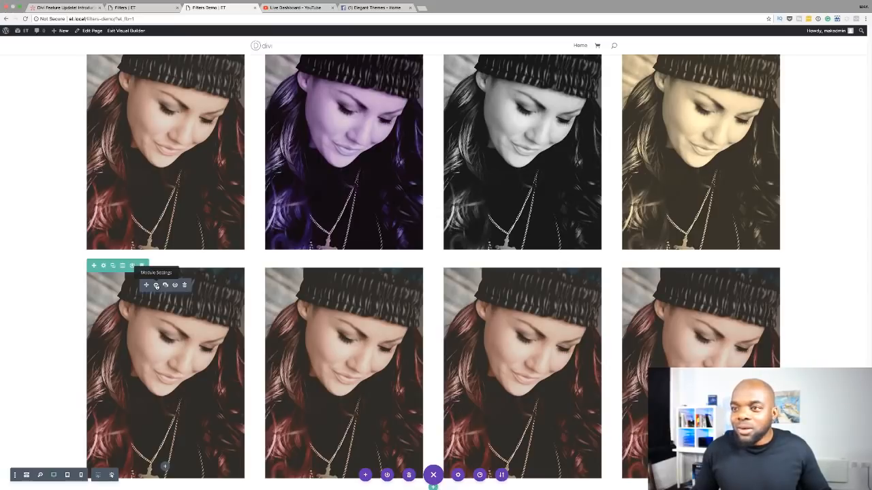
{"action": "left_click", "coordinate": [156, 286]}
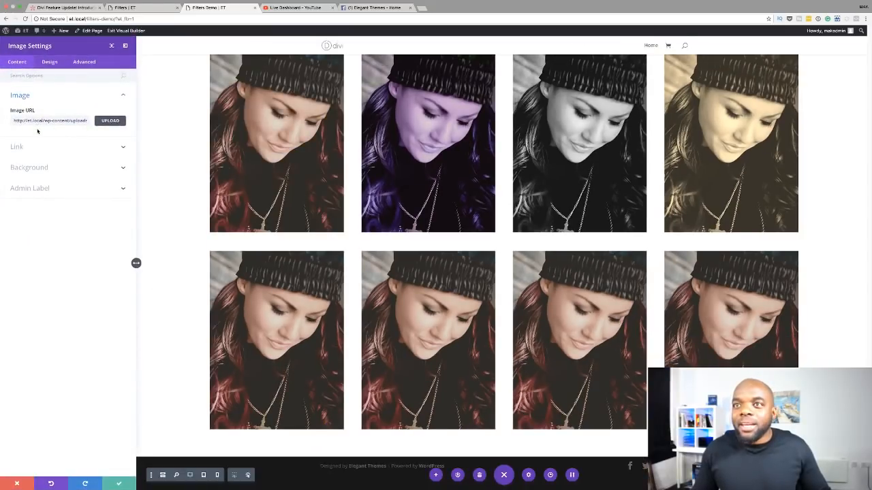
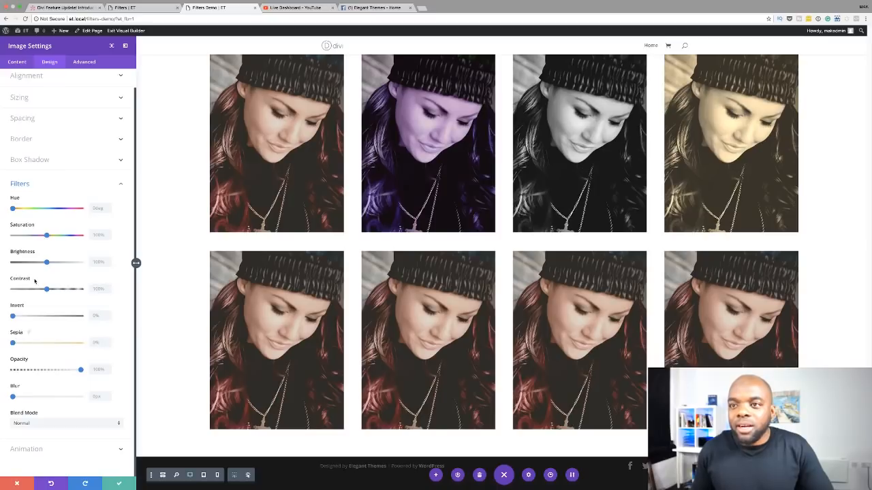
{"action": "left_click_drag", "start_coordinate": [13, 317], "coordinate": [83, 320]}
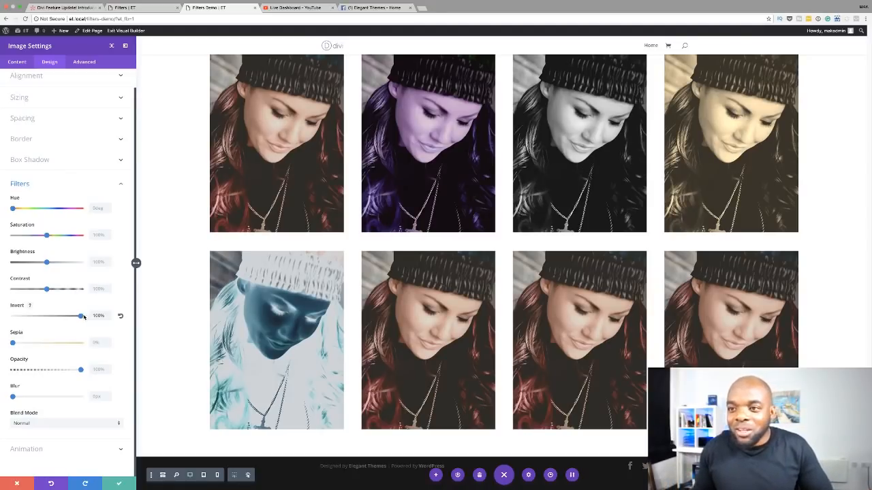
{"action": "left_click_drag", "start_coordinate": [81, 317], "coordinate": [86, 317]}
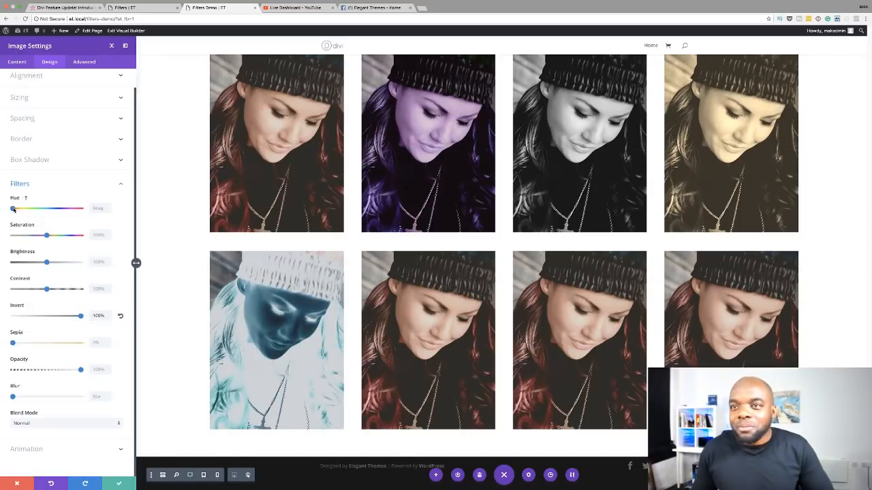
{"action": "mouse_move", "coordinate": [13, 210]}
{"action": "left_mouse_down"}
{"action": "mouse_move", "coordinate": [74, 211]}
{"action": "mouse_move", "coordinate": [8, 211]}
{"action": "left_mouse_up"}
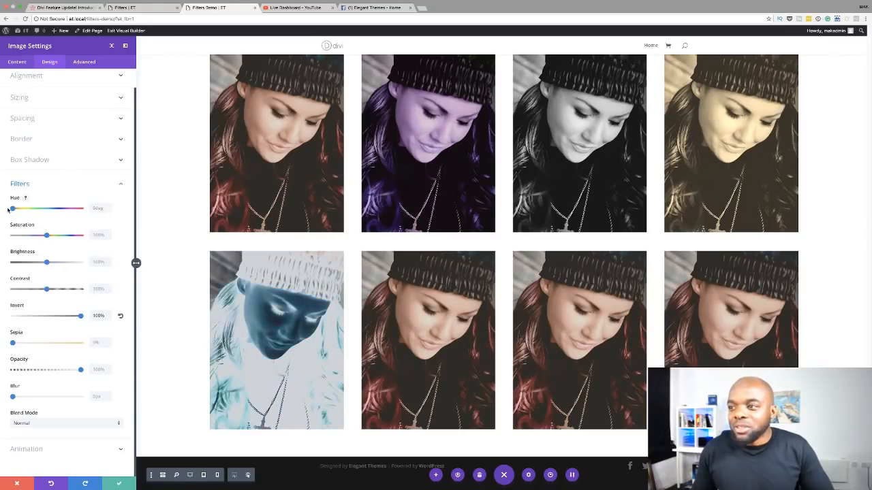
{"action": "left_click", "coordinate": [119, 484]}
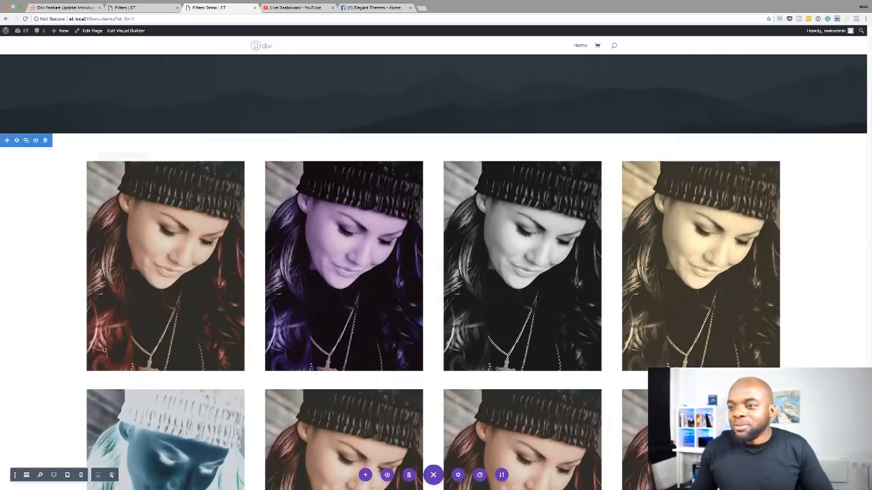
- Set the filters of the second image in the lower row to saturation 200% and hue 359deg, and save them
{"action": "scroll", "coordinate": [77, 351], "scroll_direction": "down", "scroll_amount": 1}
{"action": "scroll", "coordinate": [76, 351], "scroll_direction": "down", "scroll_amount": 2}
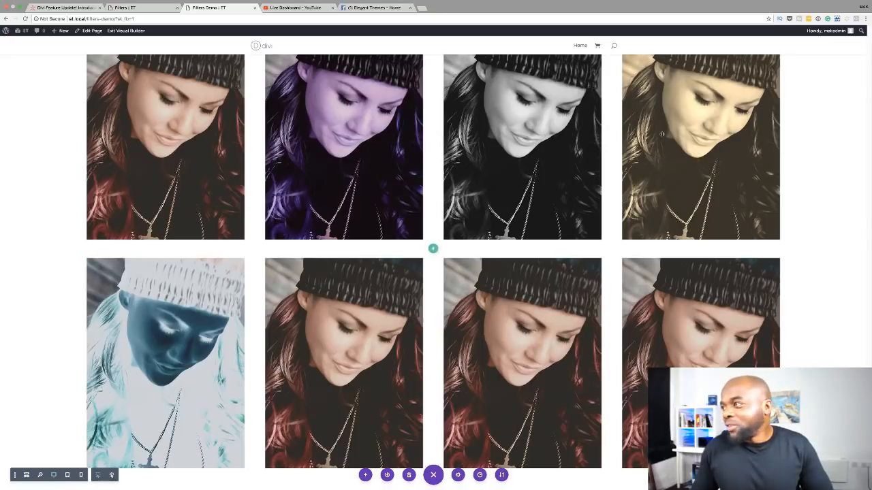
{"action": "left_click", "coordinate": [336, 275]}
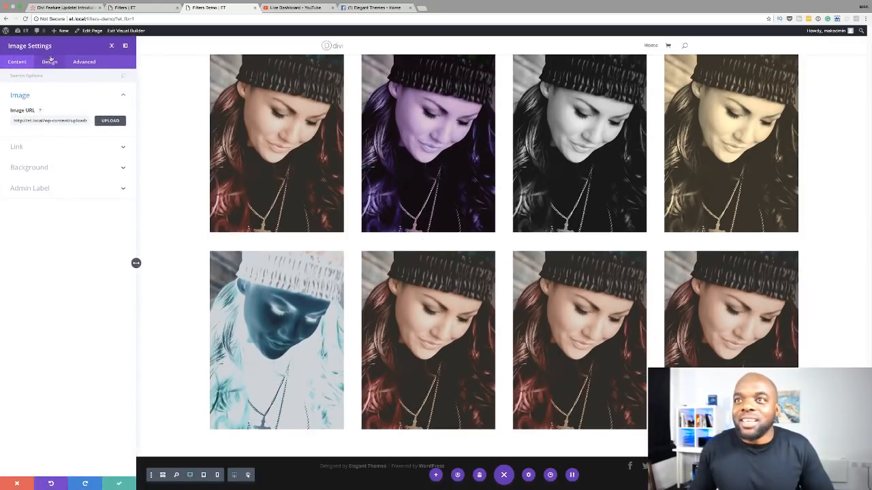
{"action": "left_click", "coordinate": [50, 62]}
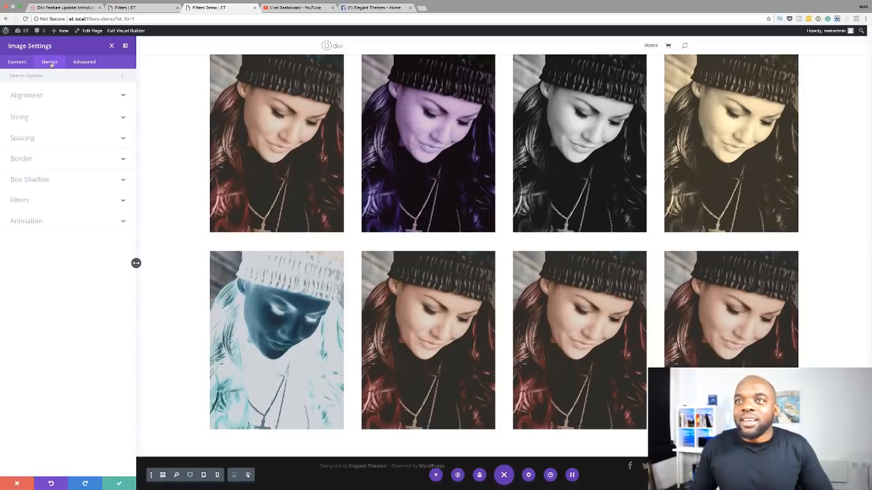
{"action": "left_click", "coordinate": [26, 201]}
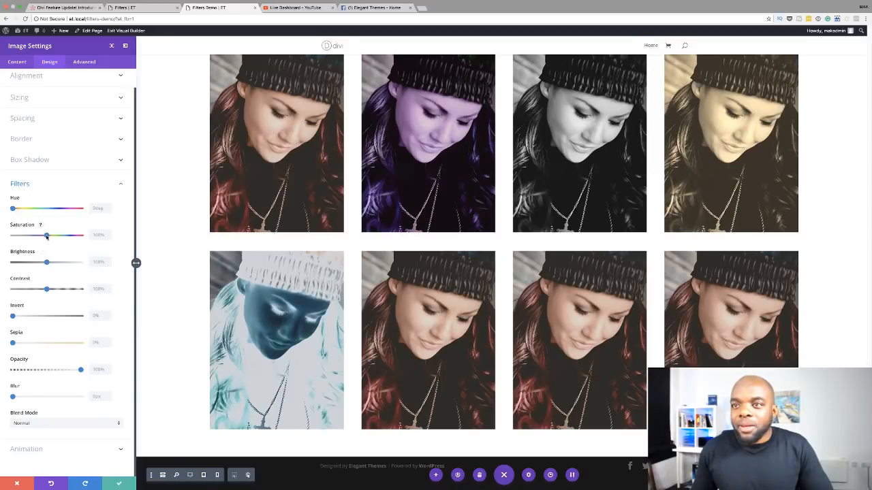
{"action": "left_click_drag", "start_coordinate": [46, 236], "coordinate": [80, 235]}
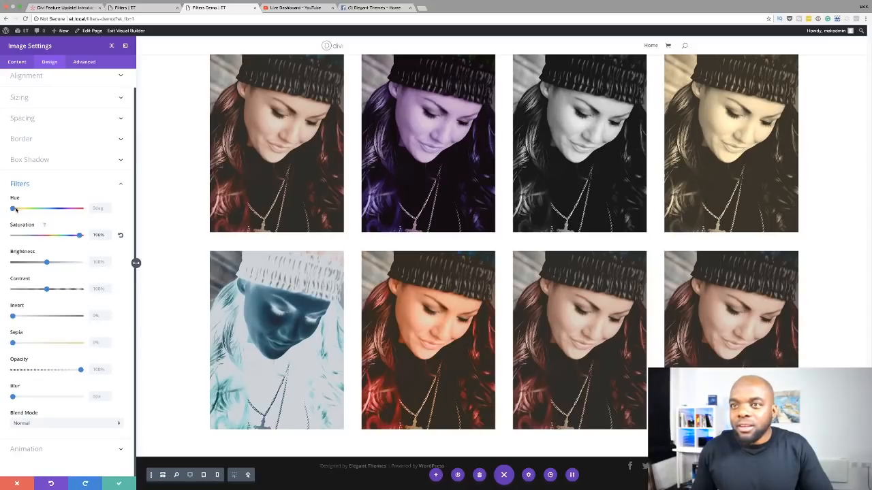
{"action": "left_click_drag", "start_coordinate": [15, 209], "coordinate": [97, 237]}
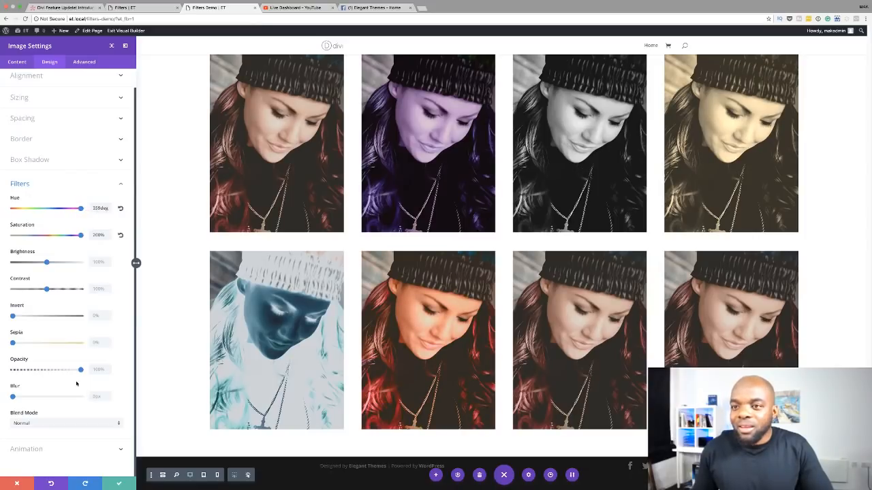
{"action": "left_click", "coordinate": [119, 484]}
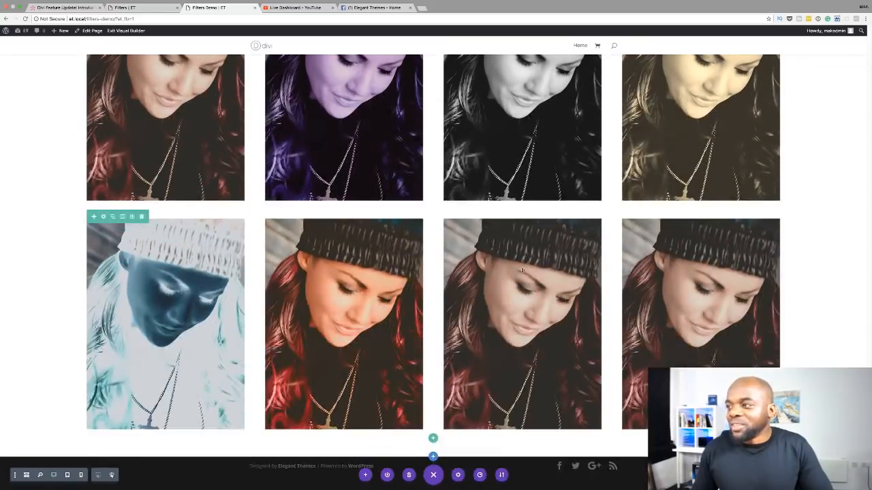
- Set the blur filter of the third image in the lower row to 5px and save its settings
{"action": "left_click", "coordinate": [514, 237]}
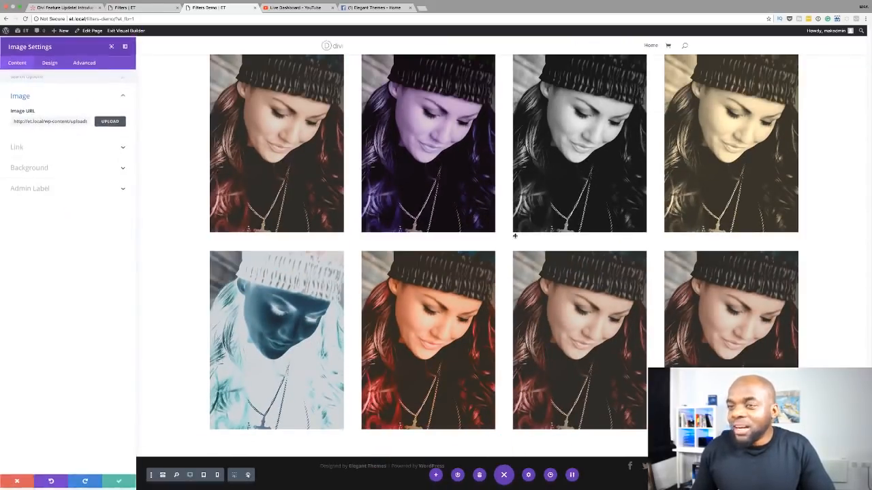
{"action": "left_click", "coordinate": [50, 62]}
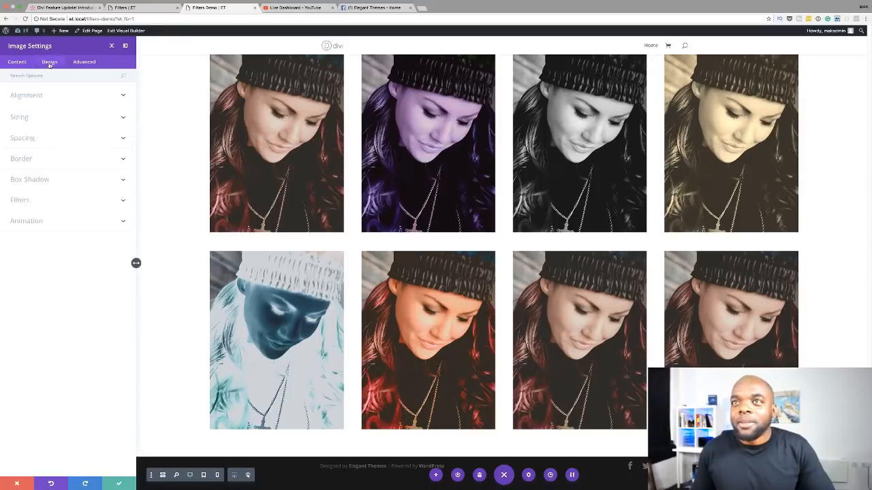
{"action": "left_click", "coordinate": [27, 203]}
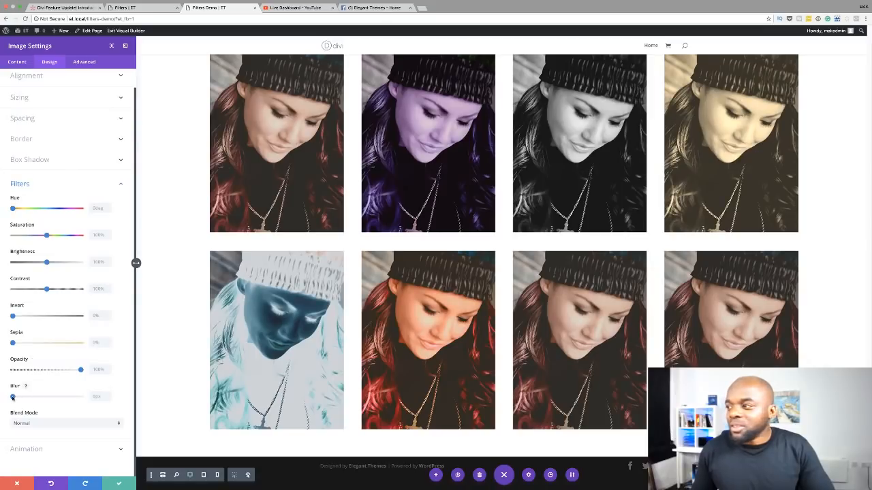
{"action": "left_click_drag", "start_coordinate": [12, 397], "coordinate": [19, 397]}
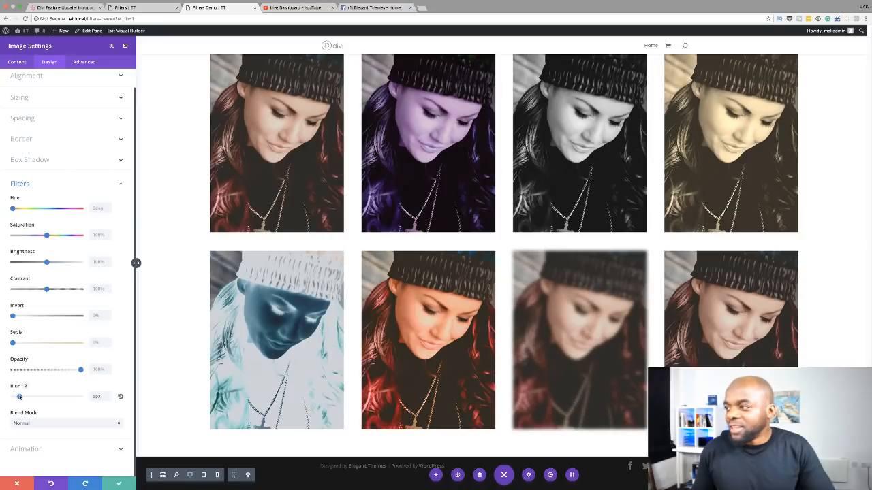
{"action": "left_click", "coordinate": [119, 484]}
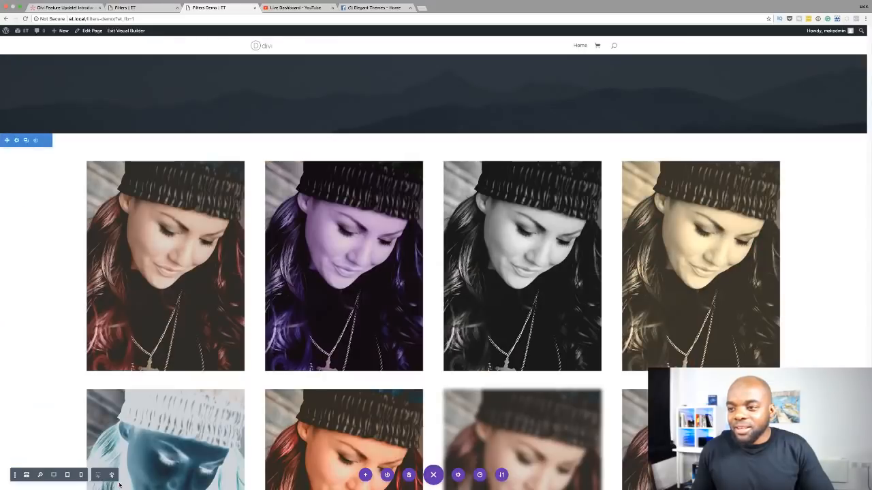
- Open the filter options in the settings of the fourth image in the lower row
{"action": "scroll", "coordinate": [153, 402], "scroll_direction": "down", "scroll_amount": 3}
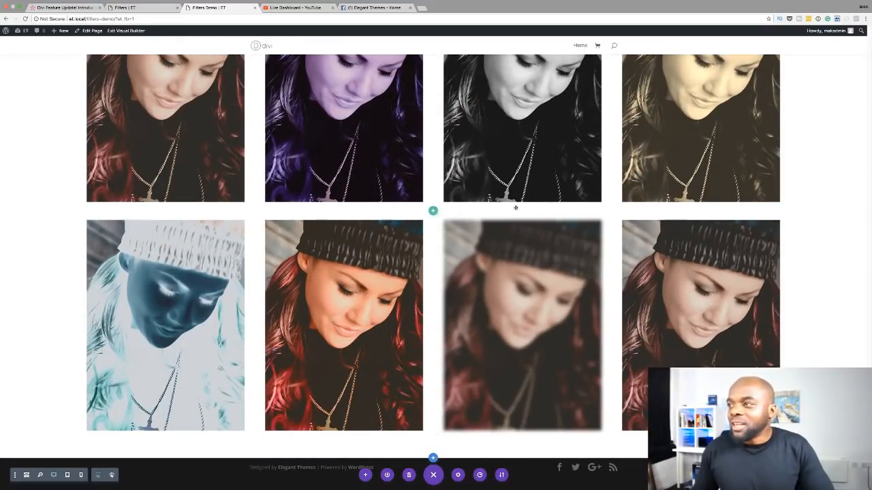
{"action": "mouse_move", "coordinate": [691, 230]}
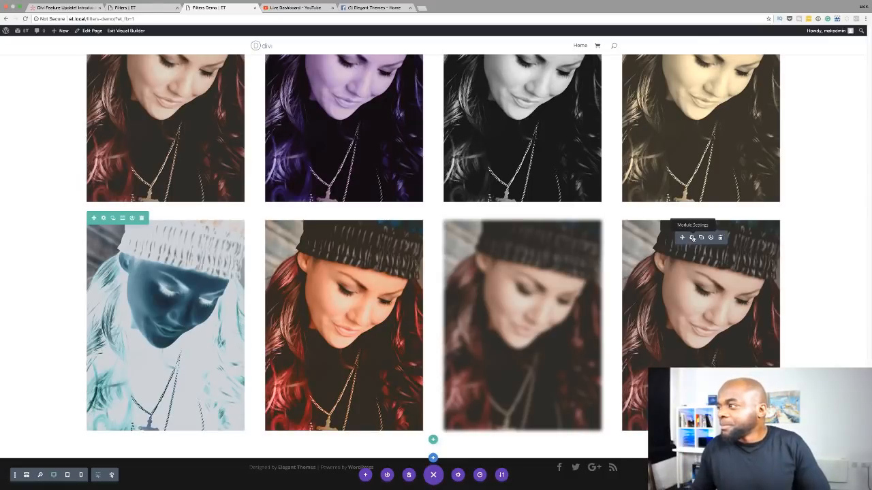
{"action": "left_click", "coordinate": [692, 238]}
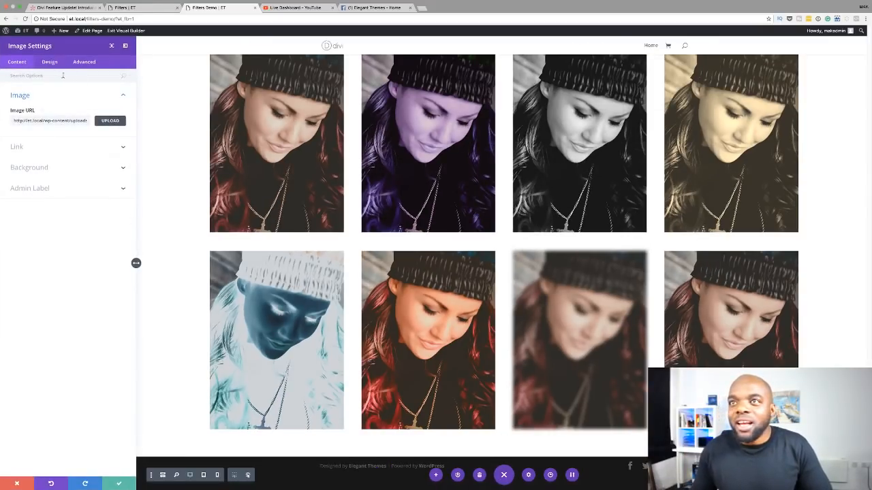
{"action": "left_click", "coordinate": [47, 64]}
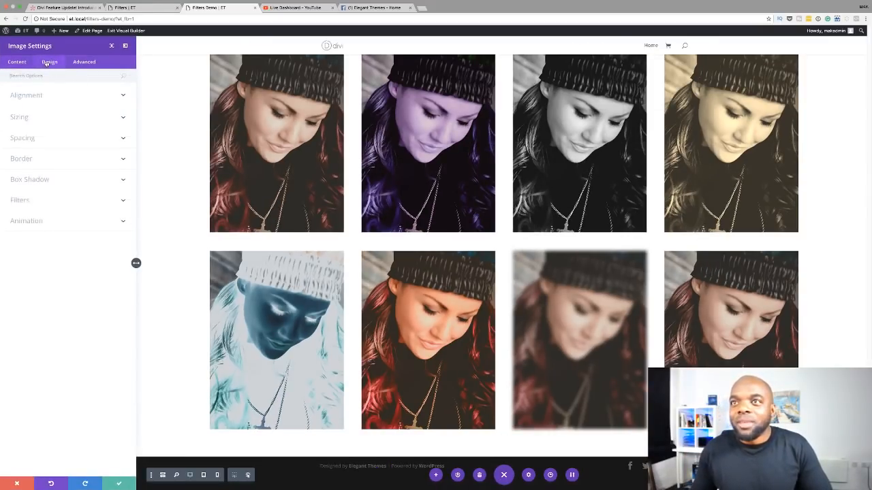
{"action": "left_click", "coordinate": [20, 199]}
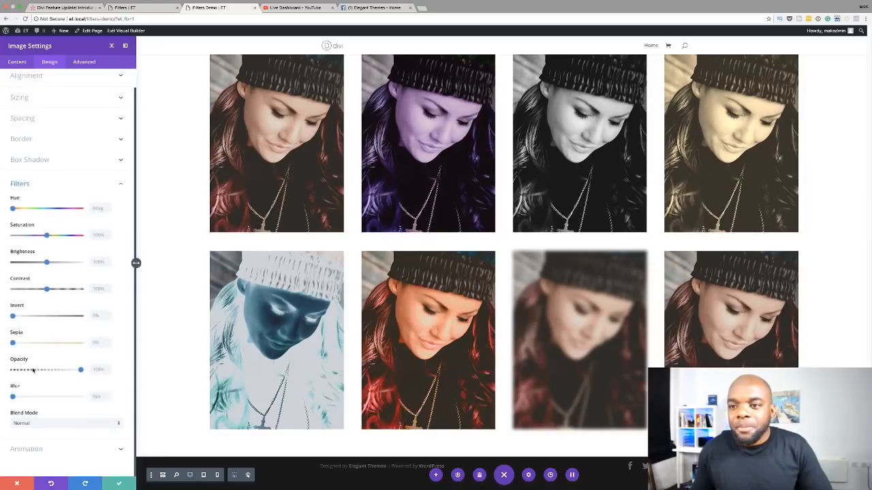
- Try the Soft Light blend mode on the fourth lower-row image and return it to Normal
{"action": "left_click", "coordinate": [27, 425]}
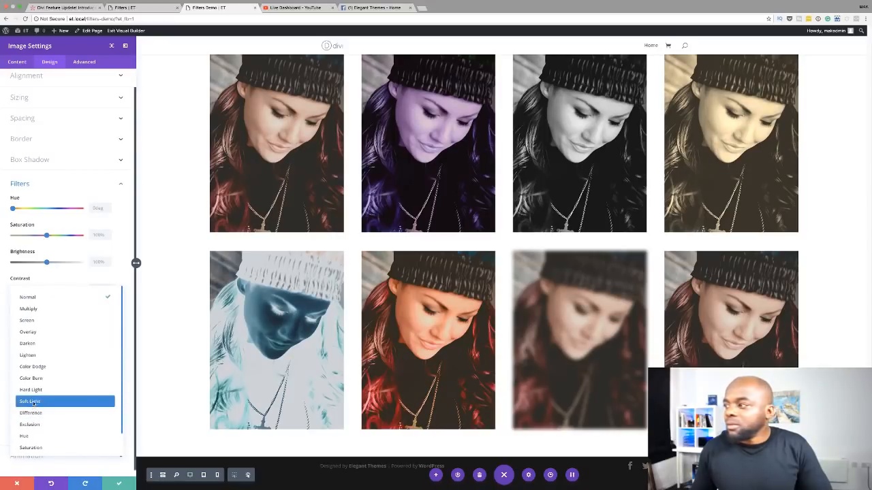
{"action": "left_click", "coordinate": [32, 402]}
{"action": "left_click", "coordinate": [48, 425]}
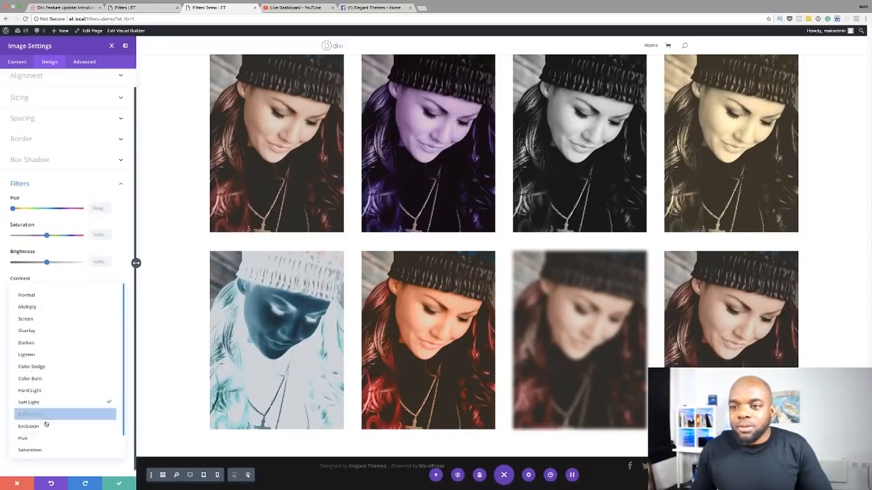
{"action": "left_click", "coordinate": [39, 295]}
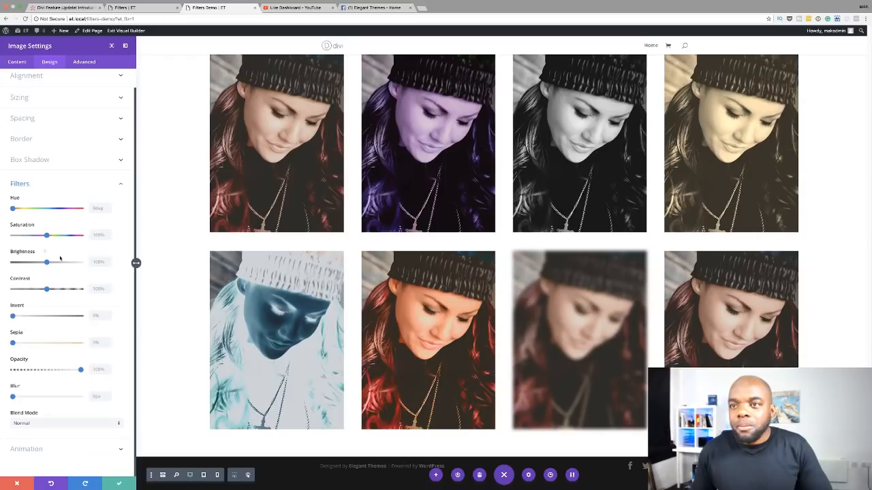
- Set the fourth lower-row image's brightness to 29% and opacity to 39%, and save its settings
{"action": "left_click_drag", "start_coordinate": [46, 263], "coordinate": [23, 264]}
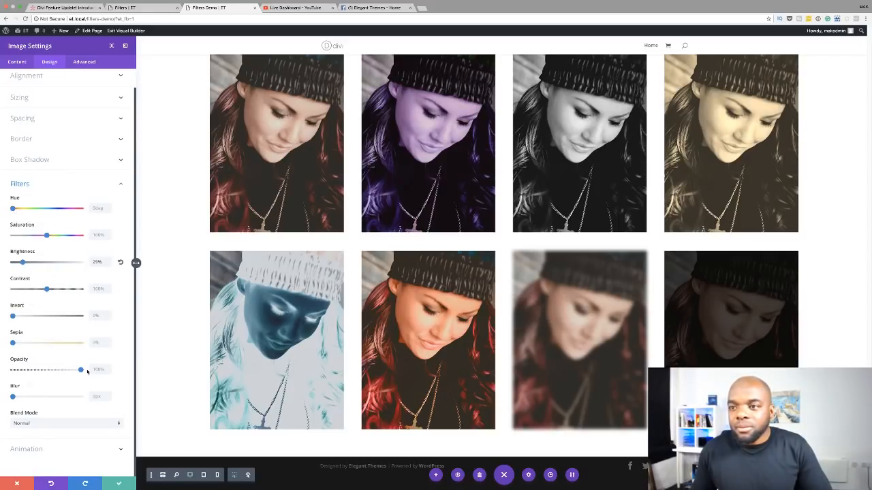
{"action": "left_click_drag", "start_coordinate": [80, 369], "coordinate": [40, 372]}
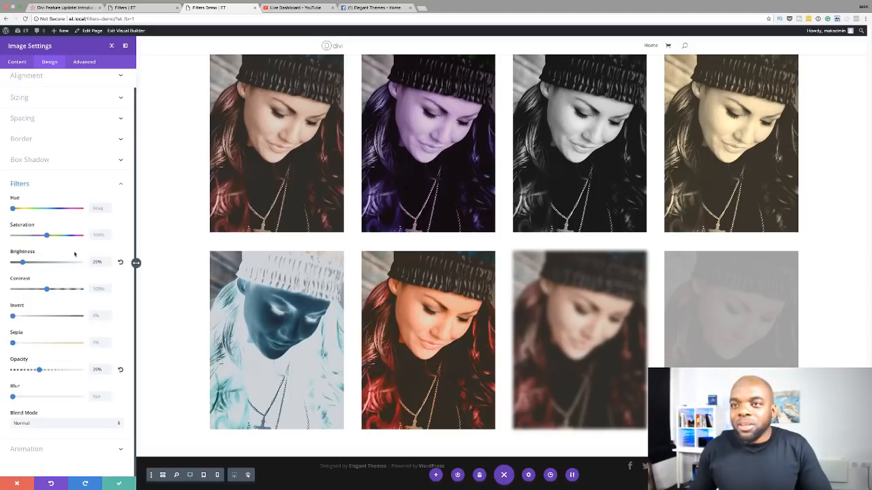
{"action": "left_click", "coordinate": [120, 484]}
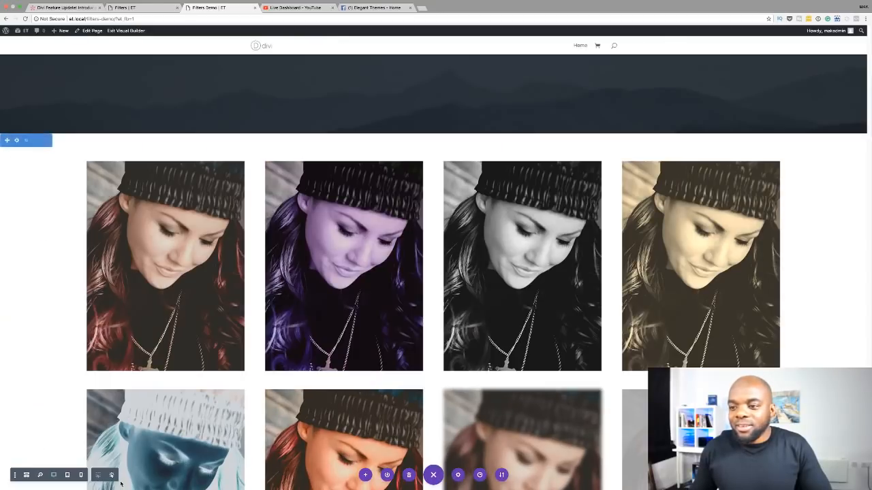
- Review both rows of filtered images on the page and switch to the YouTube Live Dashboard
{"action": "scroll", "coordinate": [62, 328], "scroll_direction": "down", "scroll_amount": 2}
{"action": "scroll", "coordinate": [62, 329], "scroll_direction": "down", "scroll_amount": 2}
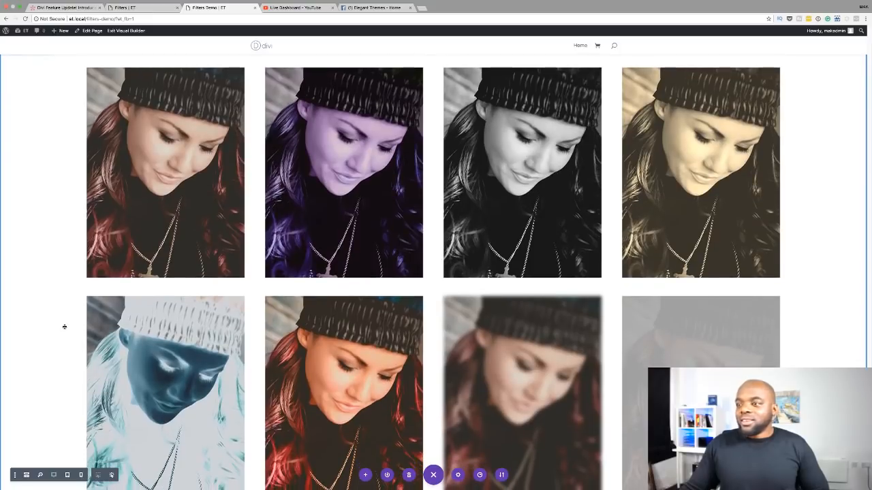
{"action": "scroll", "coordinate": [65, 327], "scroll_direction": "down", "scroll_amount": 1}
{"action": "scroll", "coordinate": [64, 327], "scroll_direction": "up", "scroll_amount": 1}
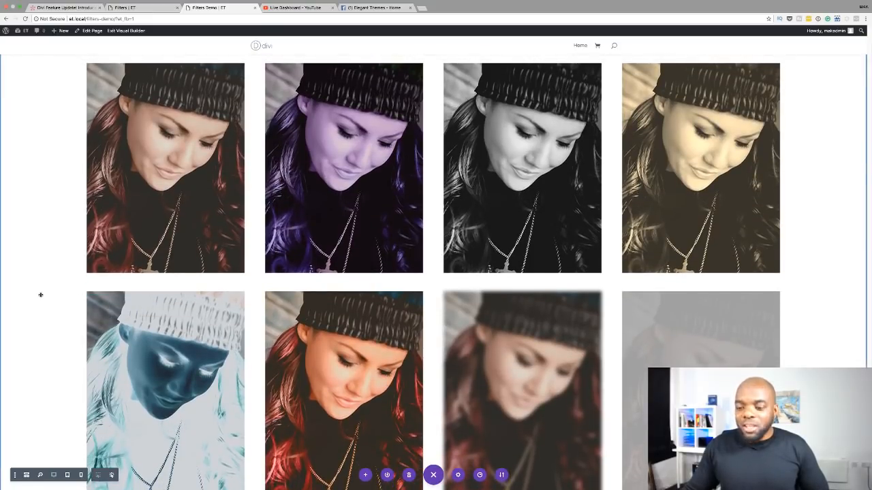
{"action": "scroll", "coordinate": [136, 38], "scroll_direction": "down", "scroll_amount": 1}
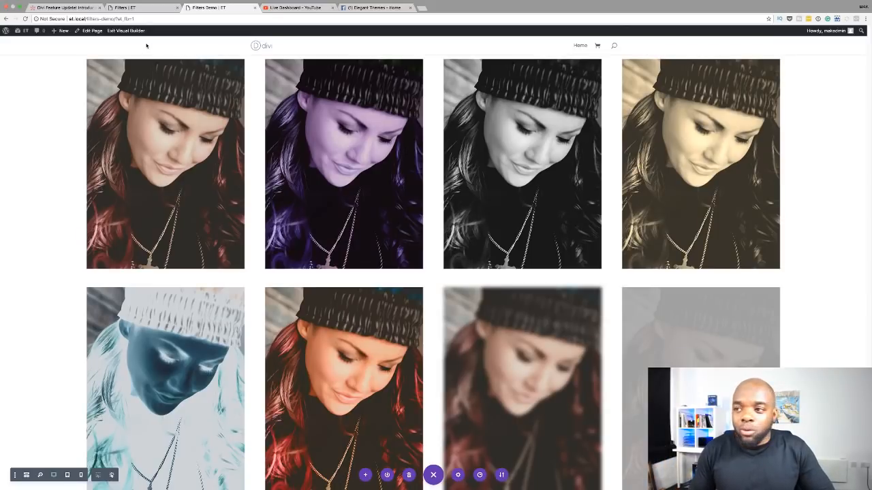
{"action": "left_click", "coordinate": [294, 8]}
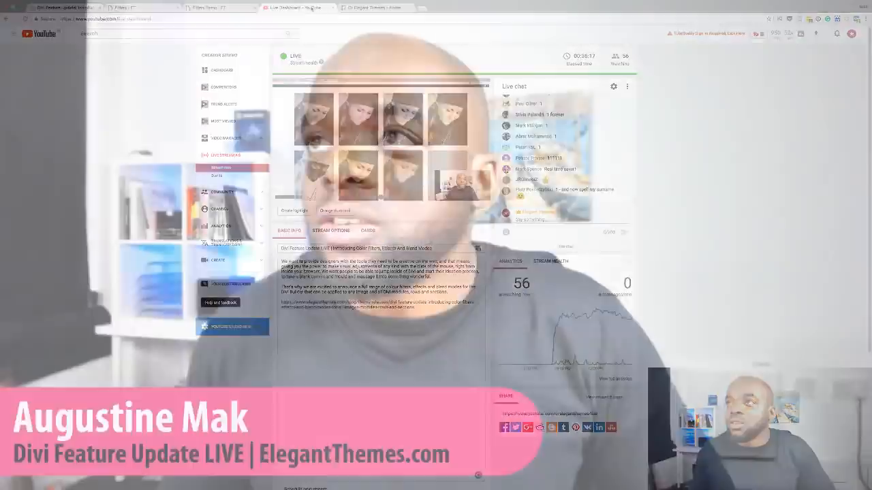